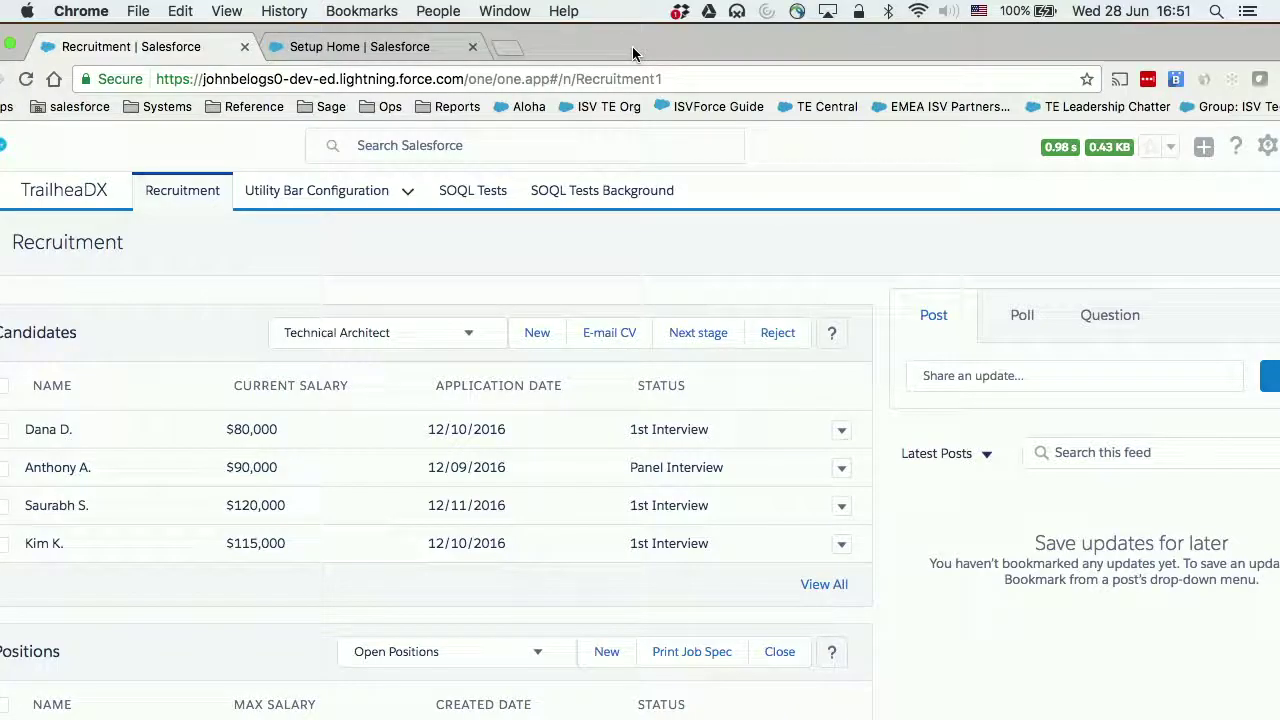
Move and resize the browser window so the Recruitment page fits on the screen, and look through the page
drag(942, 55, 603, 198)
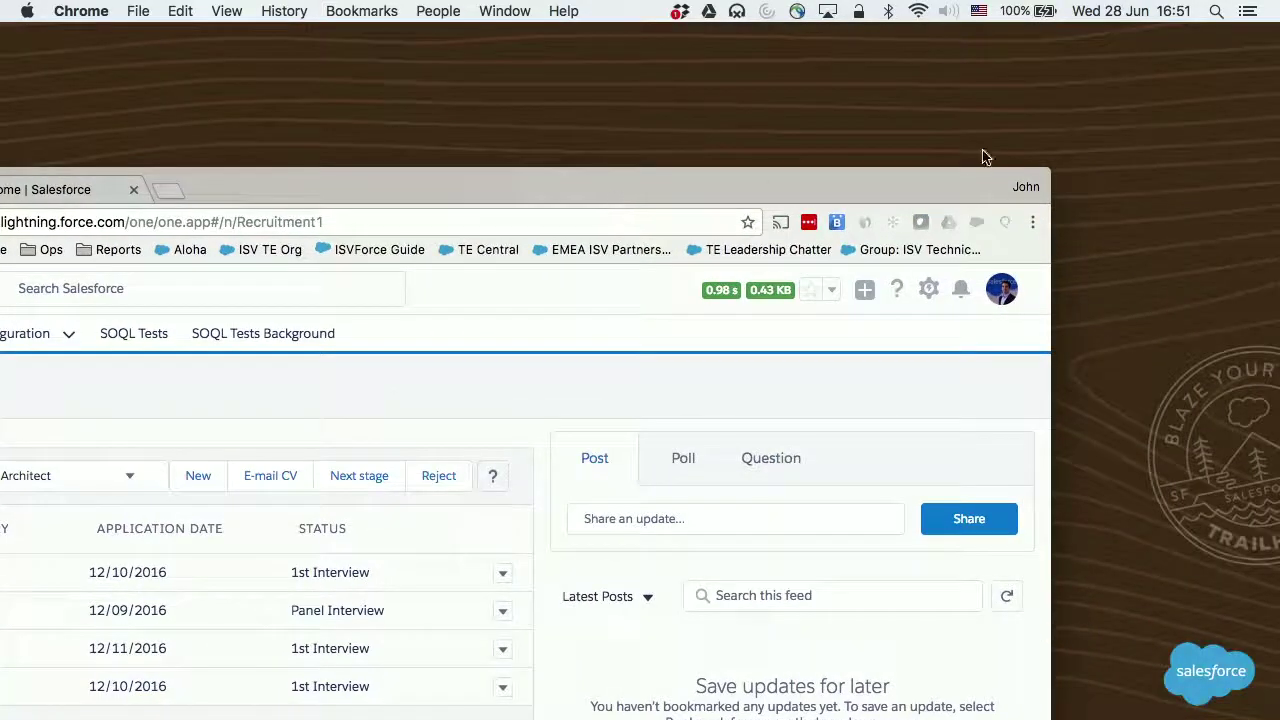
drag(1049, 169, 656, 477)
drag(491, 503, 893, 46)
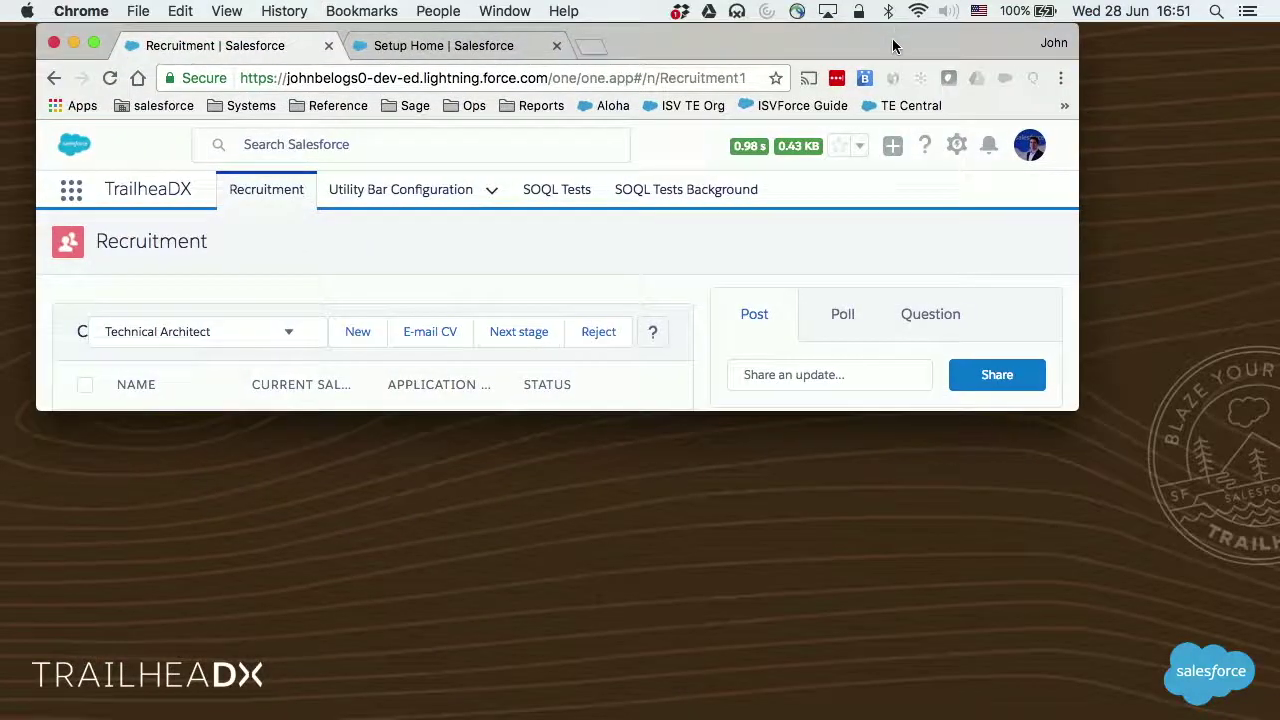
drag(1074, 407, 1234, 701)
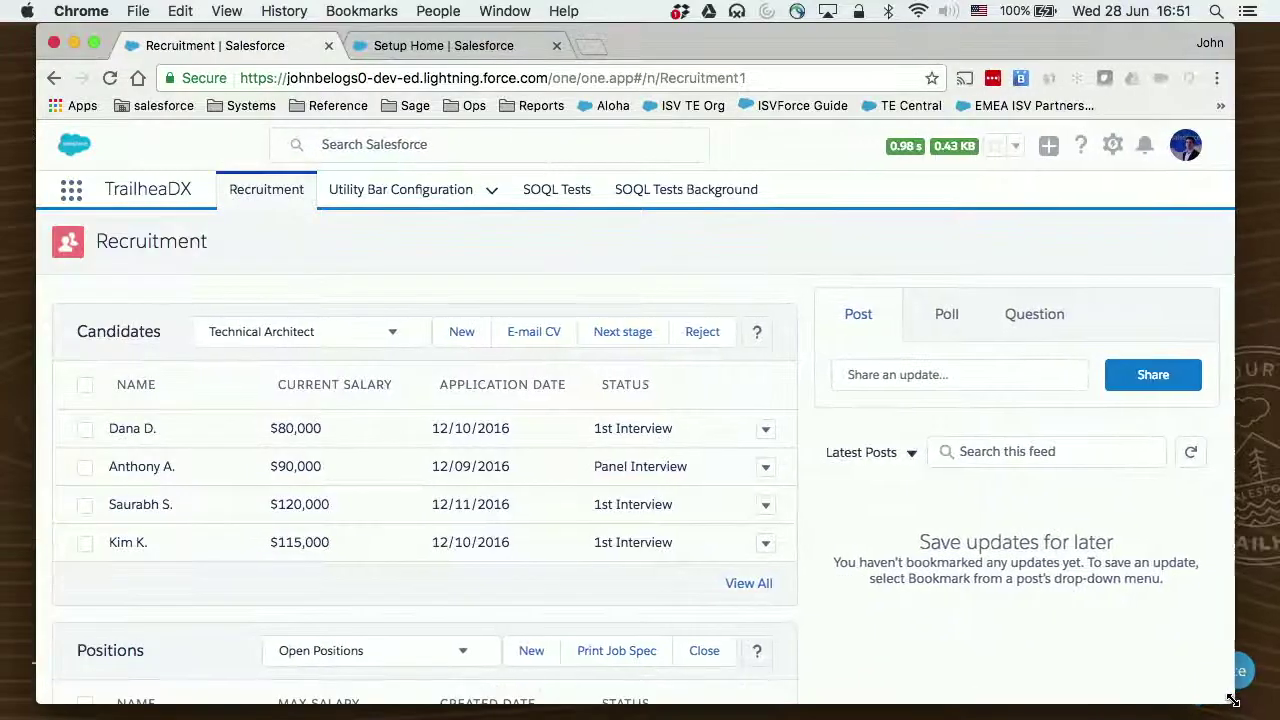
scroll(597, 531, down, 10)
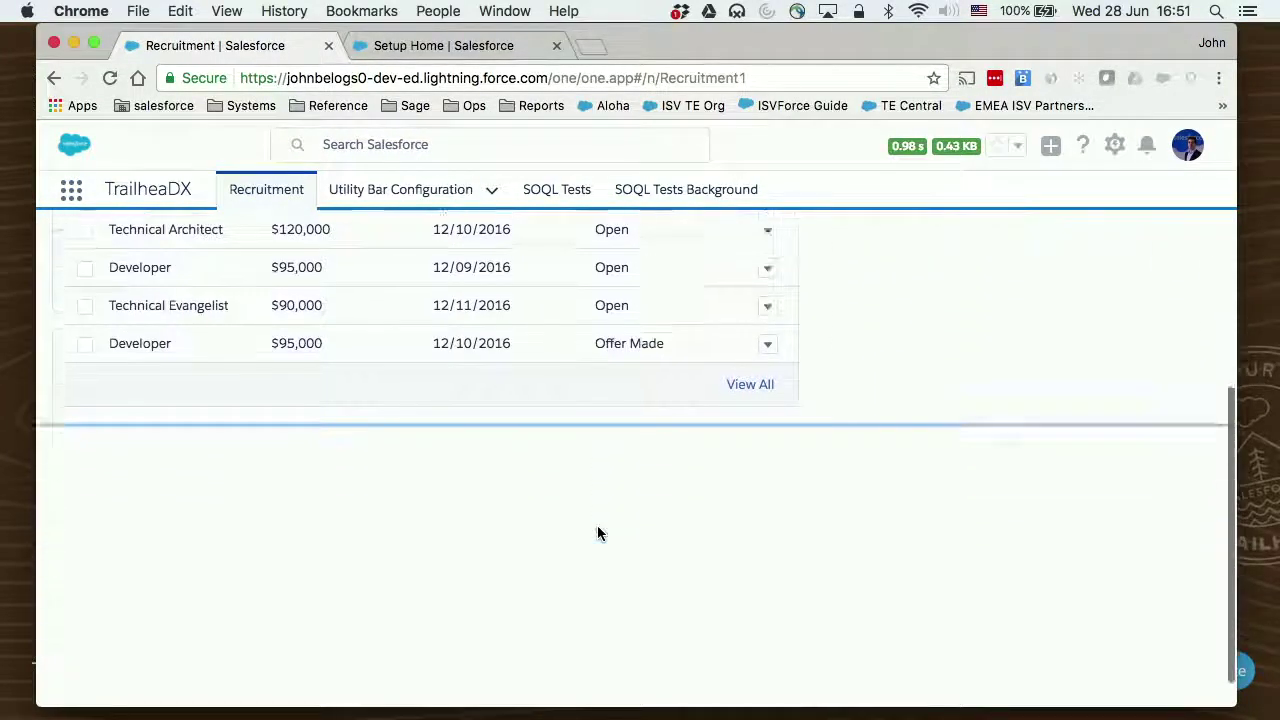
scroll(597, 531, up, 10)
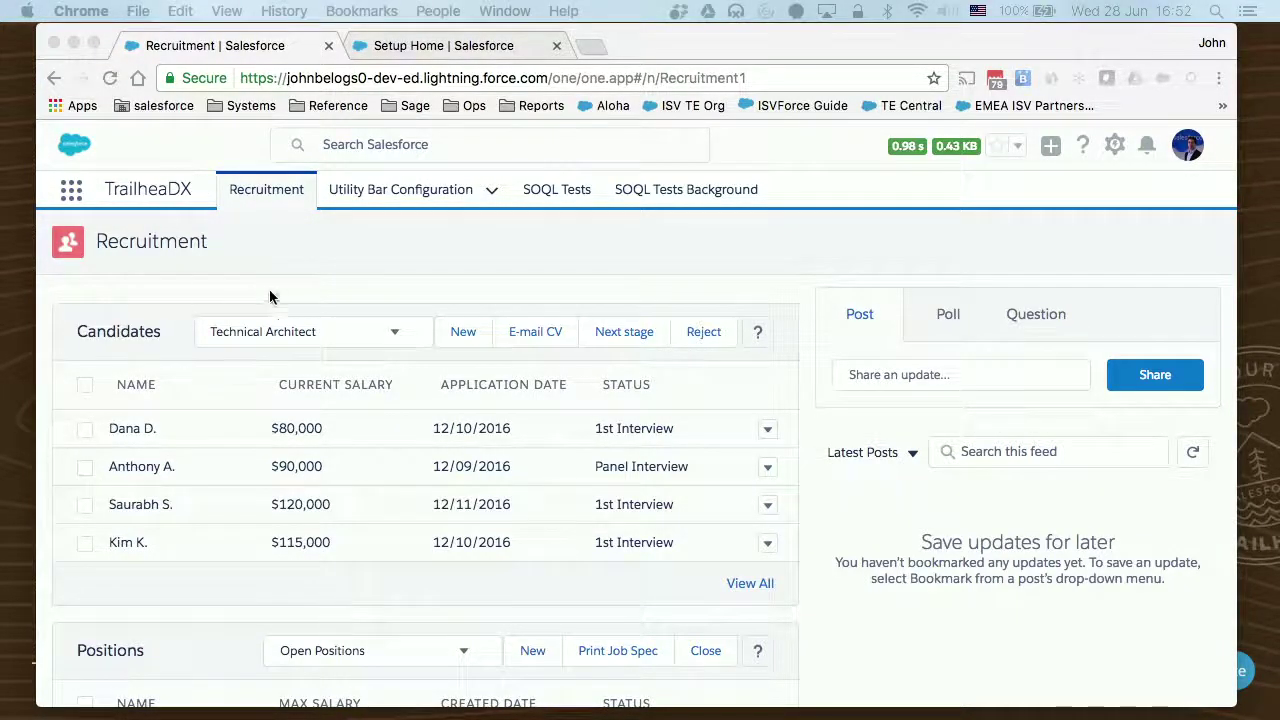
Put the browser window into full screen and dismiss the page's find box
click(730, 54)
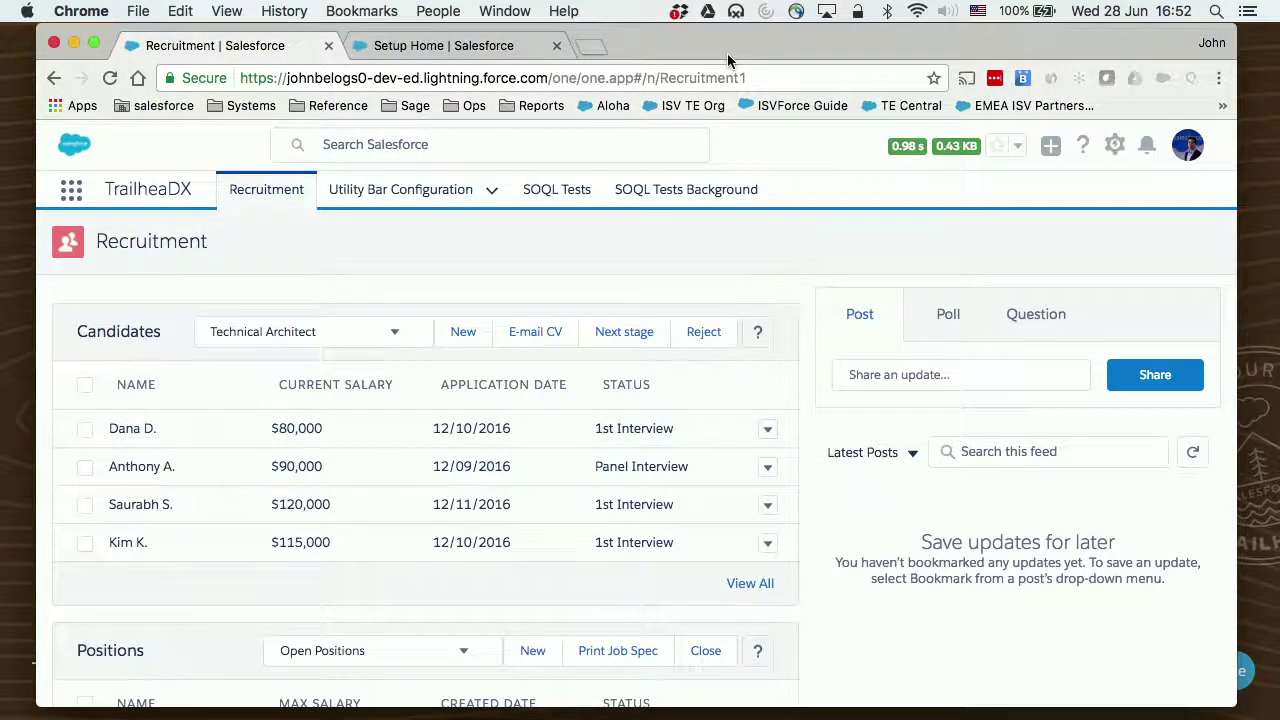
key(super+f)
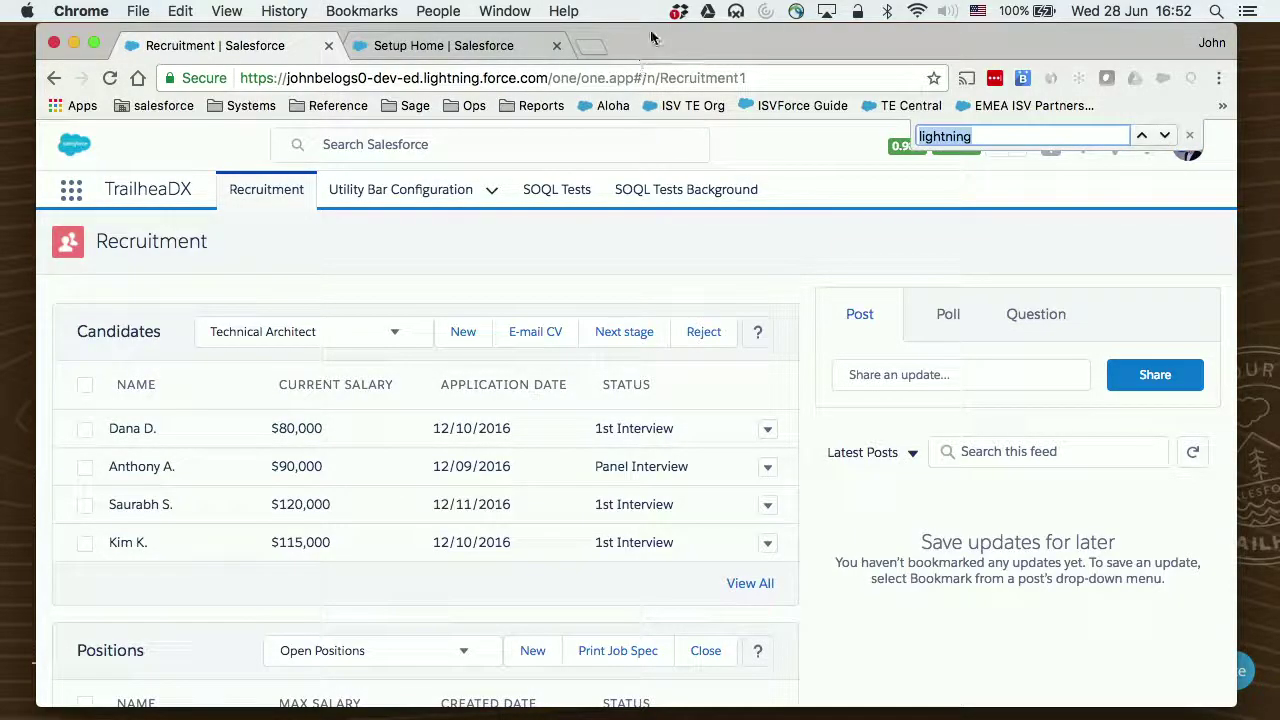
click(240, 6)
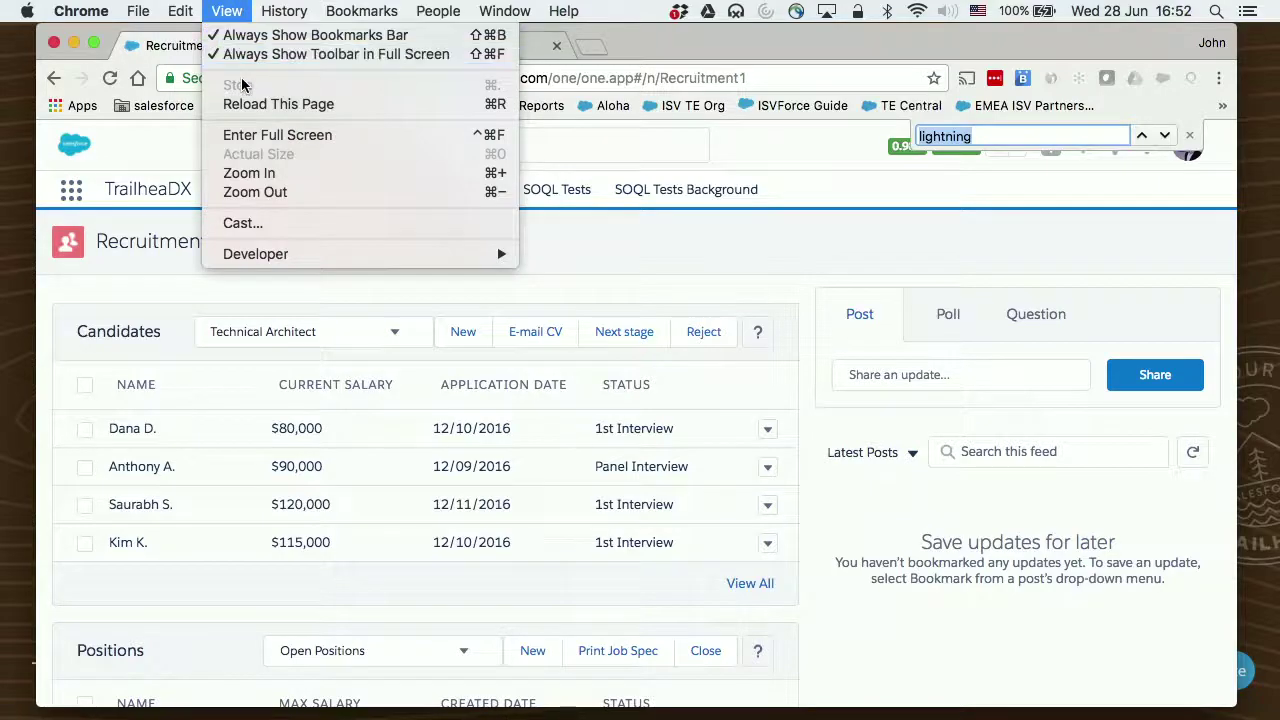
click(235, 134)
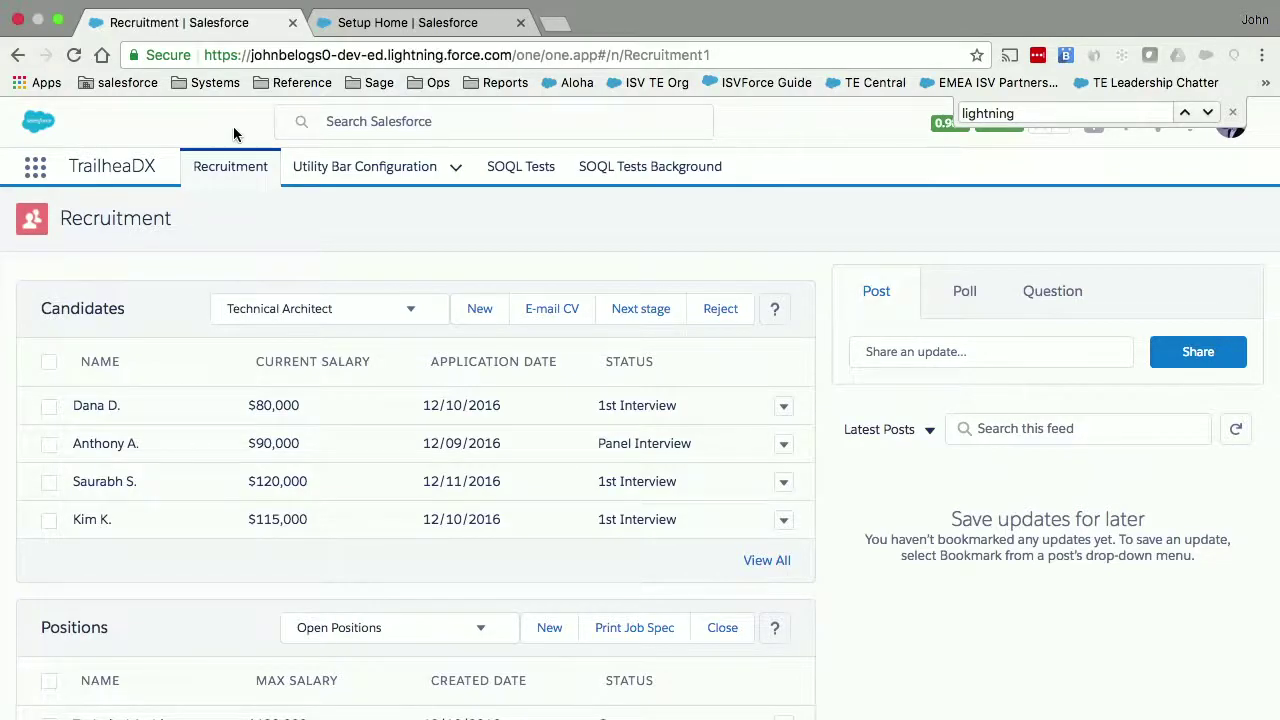
key(Escape)
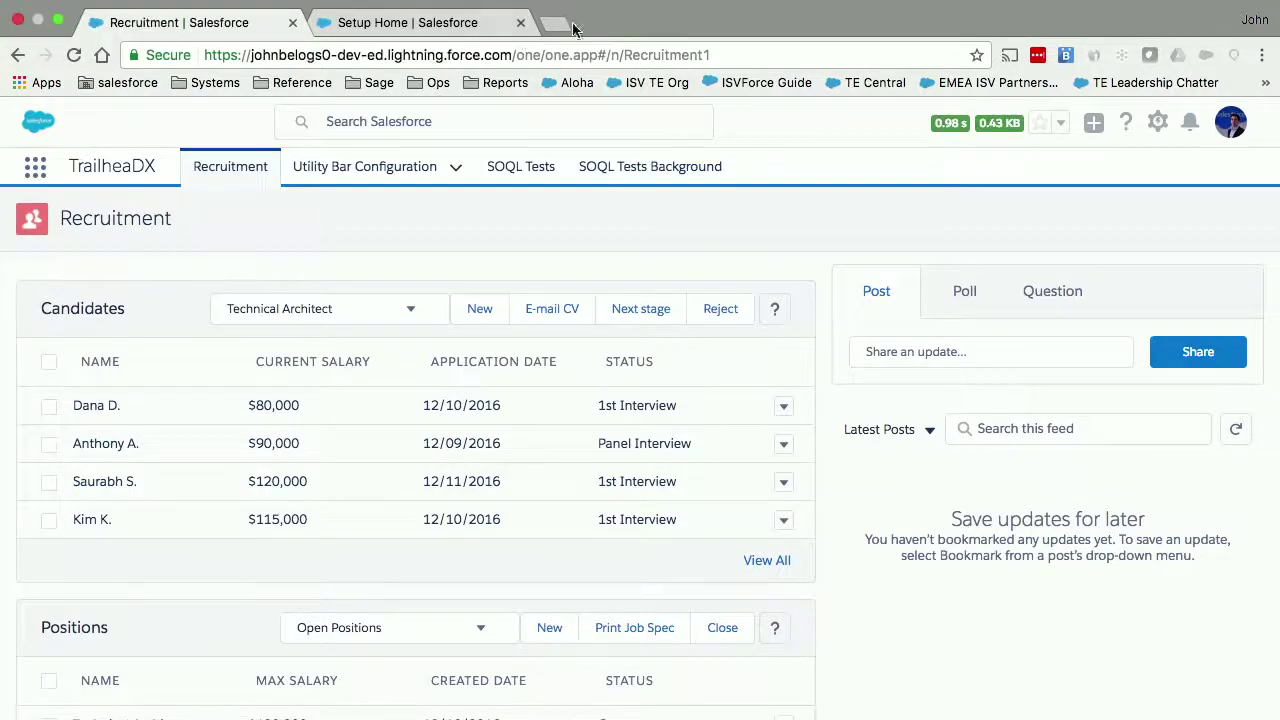
Return from the presentation to Chrome, reload the Recruitment page and look over its Candidates and Positions lists
mouse_move(565, 8)
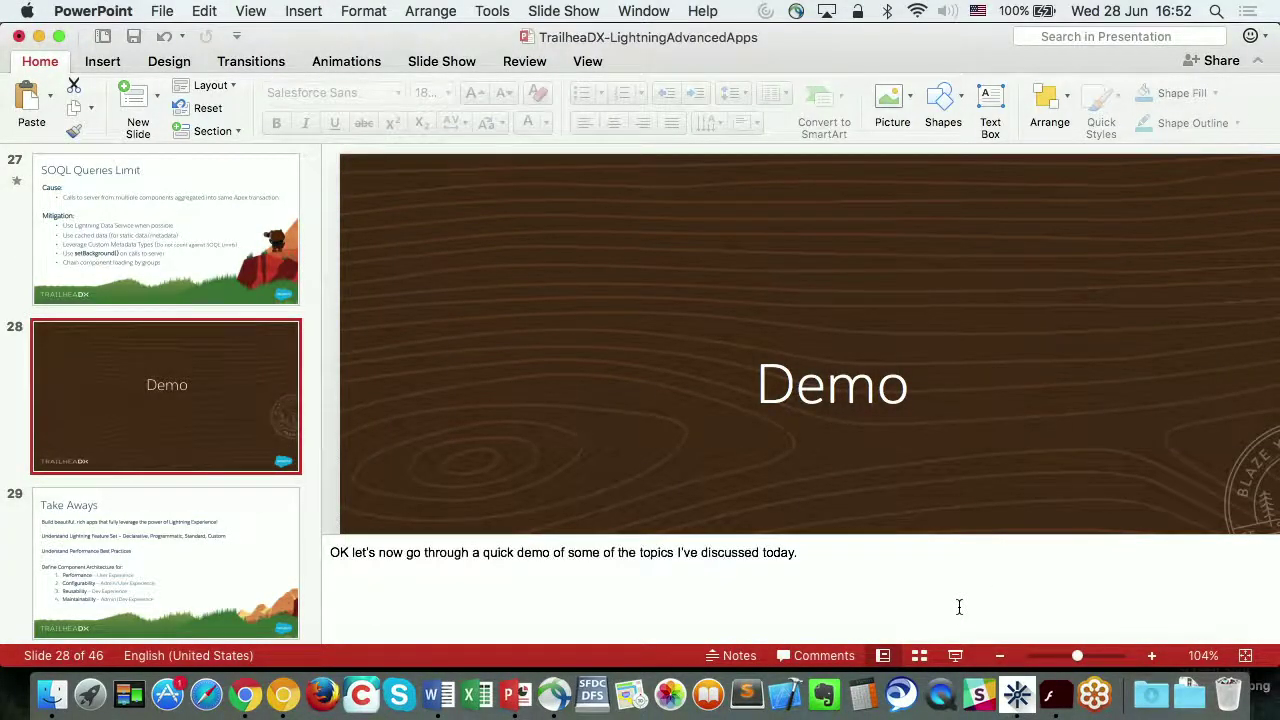
key(super+Tab)
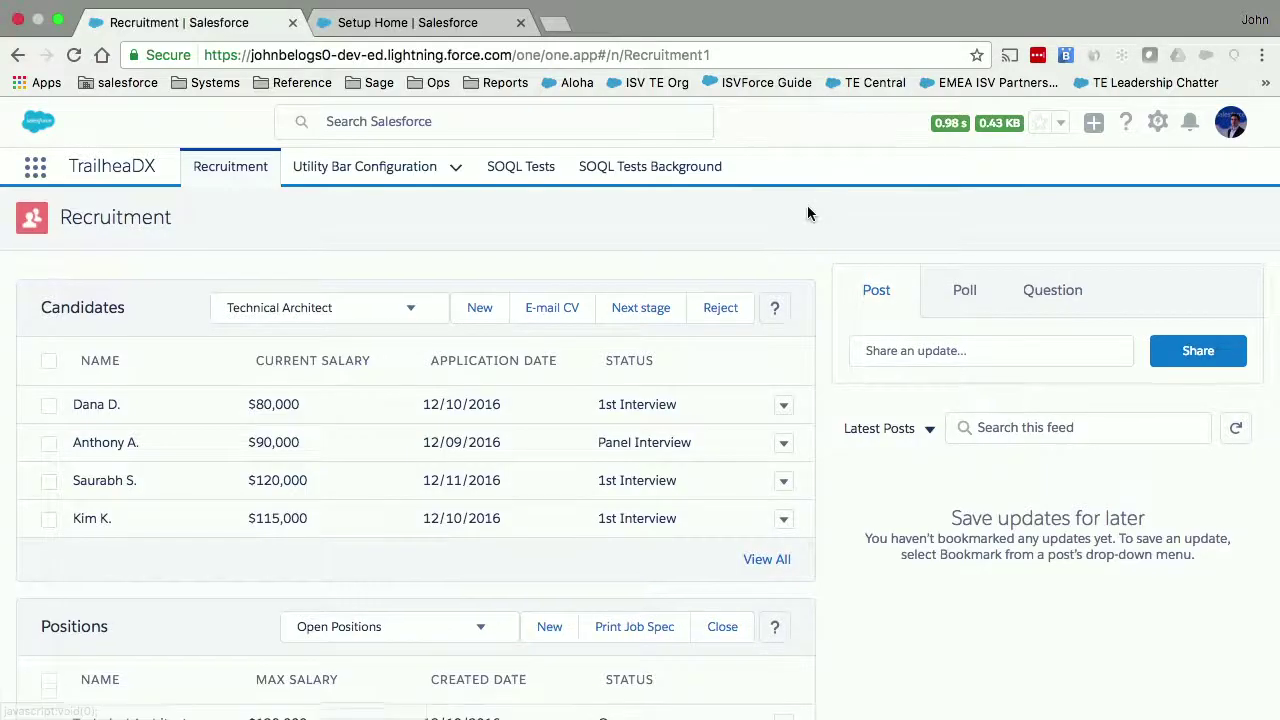
scroll(809, 209, down, 10)
scroll(809, 209, up, 10)
click(73, 55)
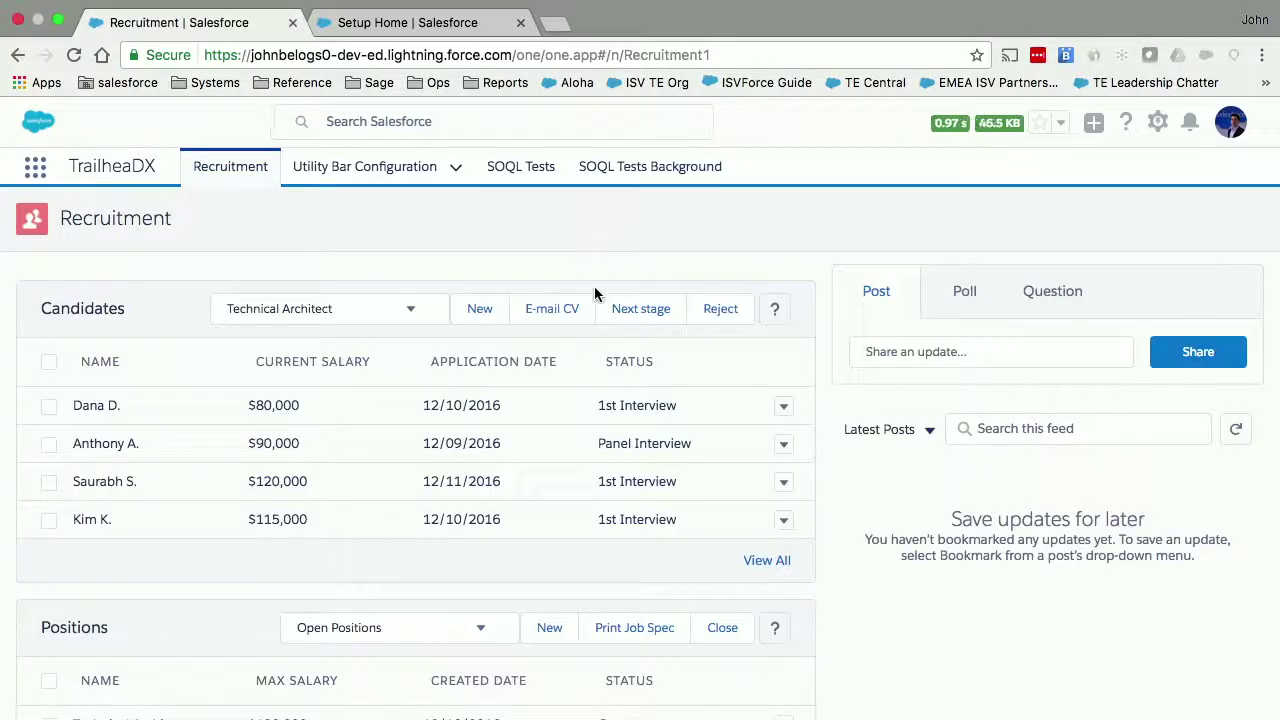
scroll(619, 540, down, 10)
scroll(619, 543, up, 8)
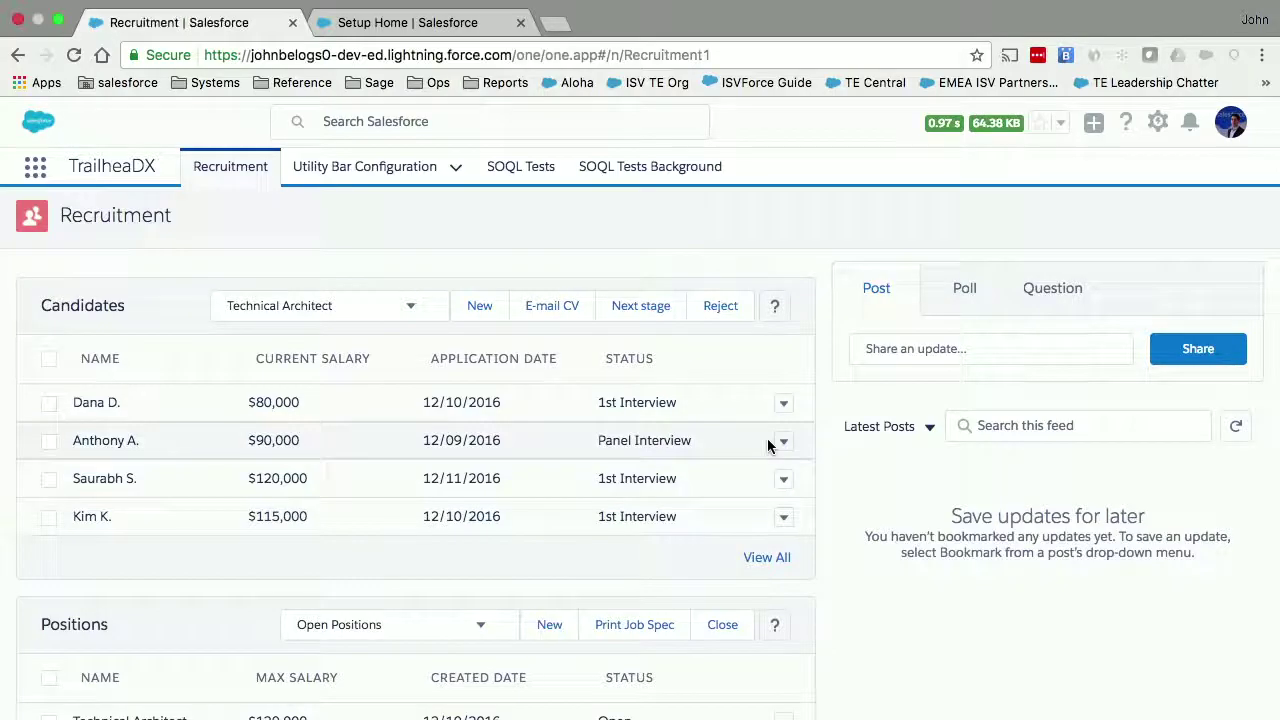
Open Salesforce Setup and go to the App Manager in the Apps section
click(1157, 122)
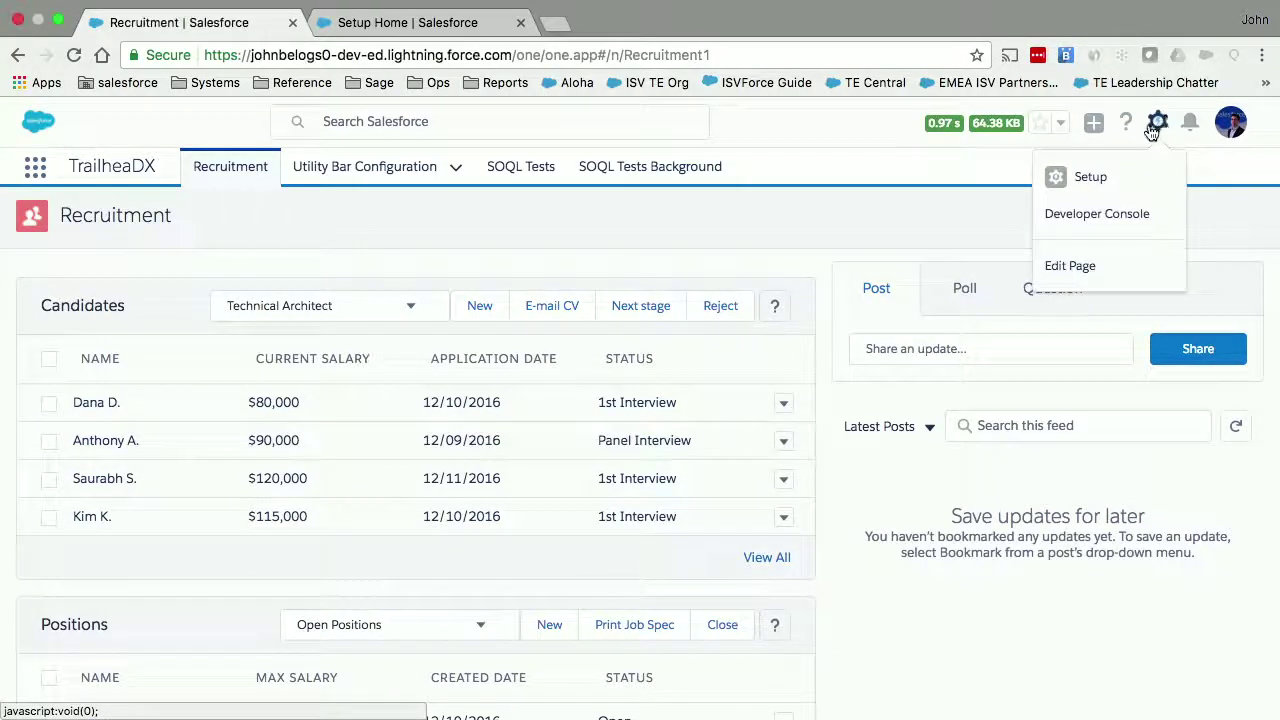
click(1091, 177)
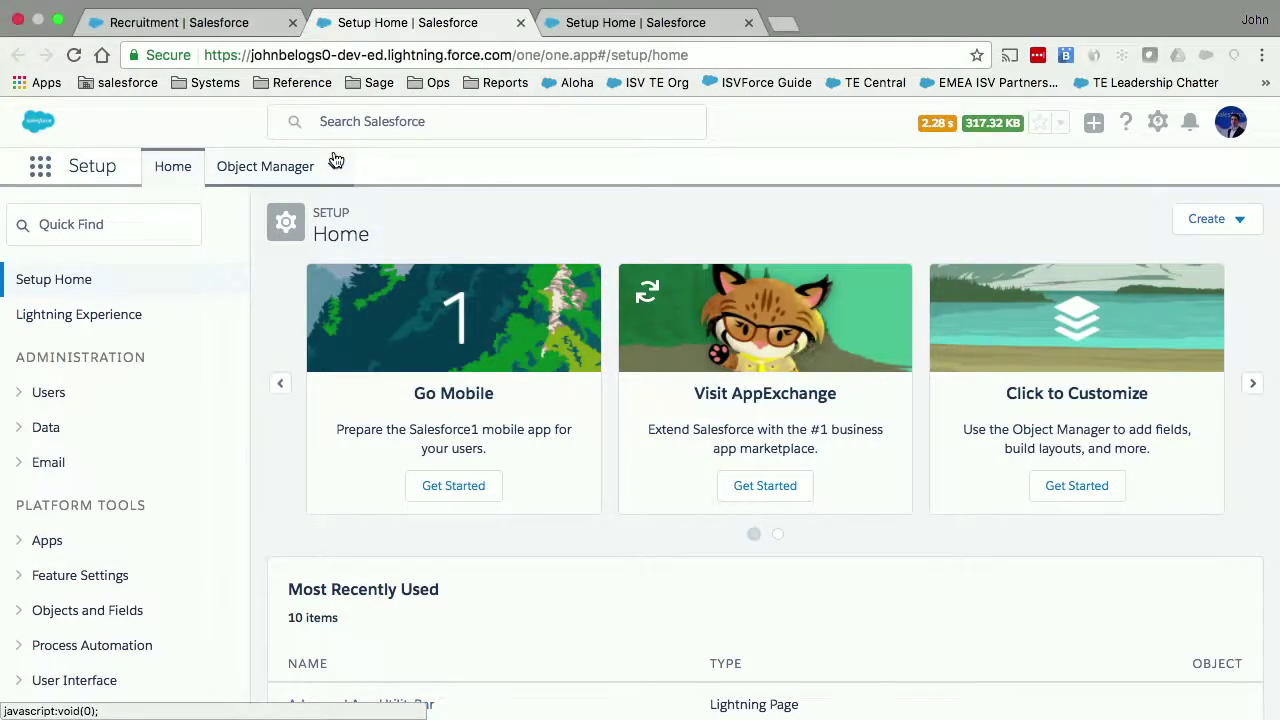
scroll(200, 337, down, 2)
click(26, 472)
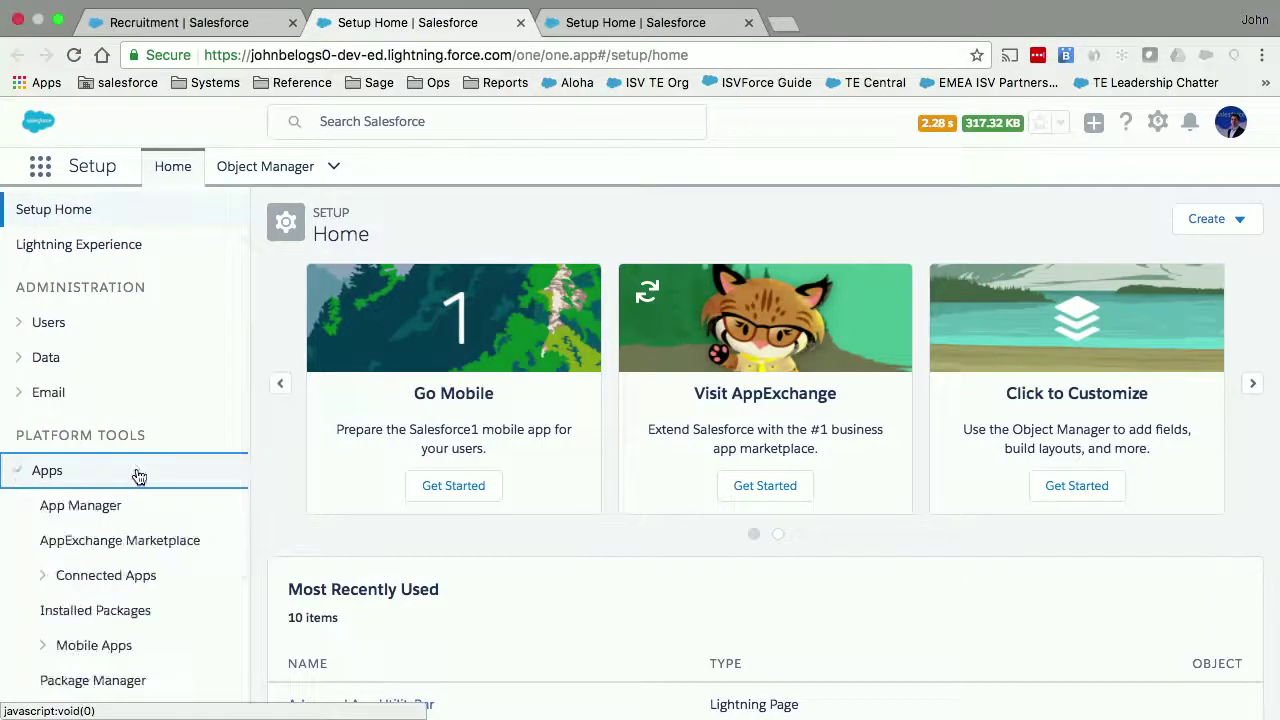
scroll(151, 540, down, 5)
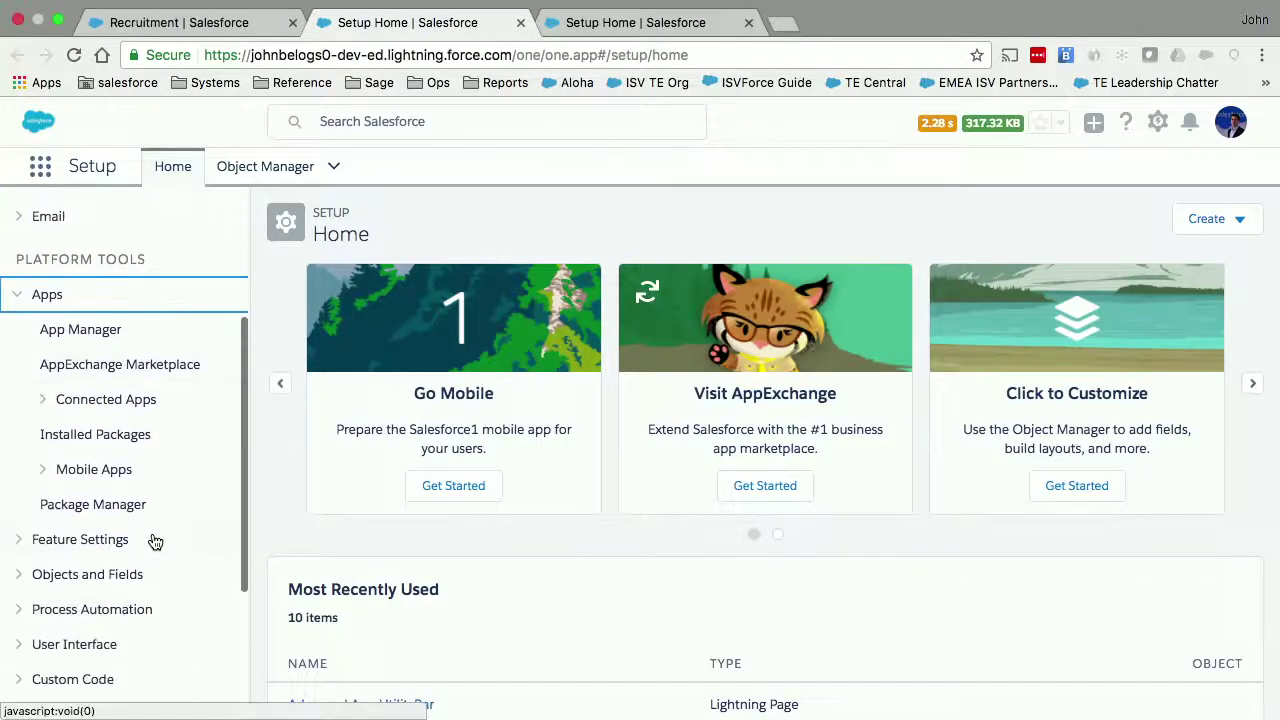
click(106, 329)
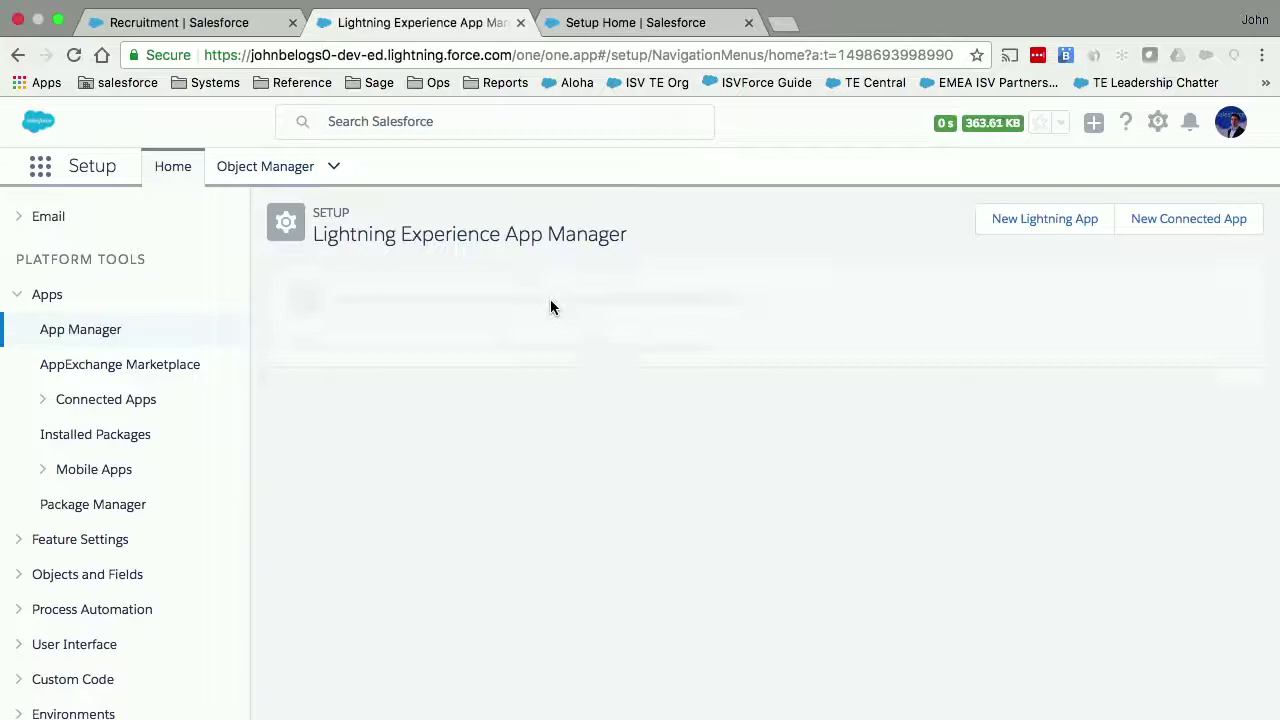
Open the TrailheaDX Lightning app for editing and go to its utility bar settings
scroll(800, 400, down, 5)
scroll(805, 404, down, 10)
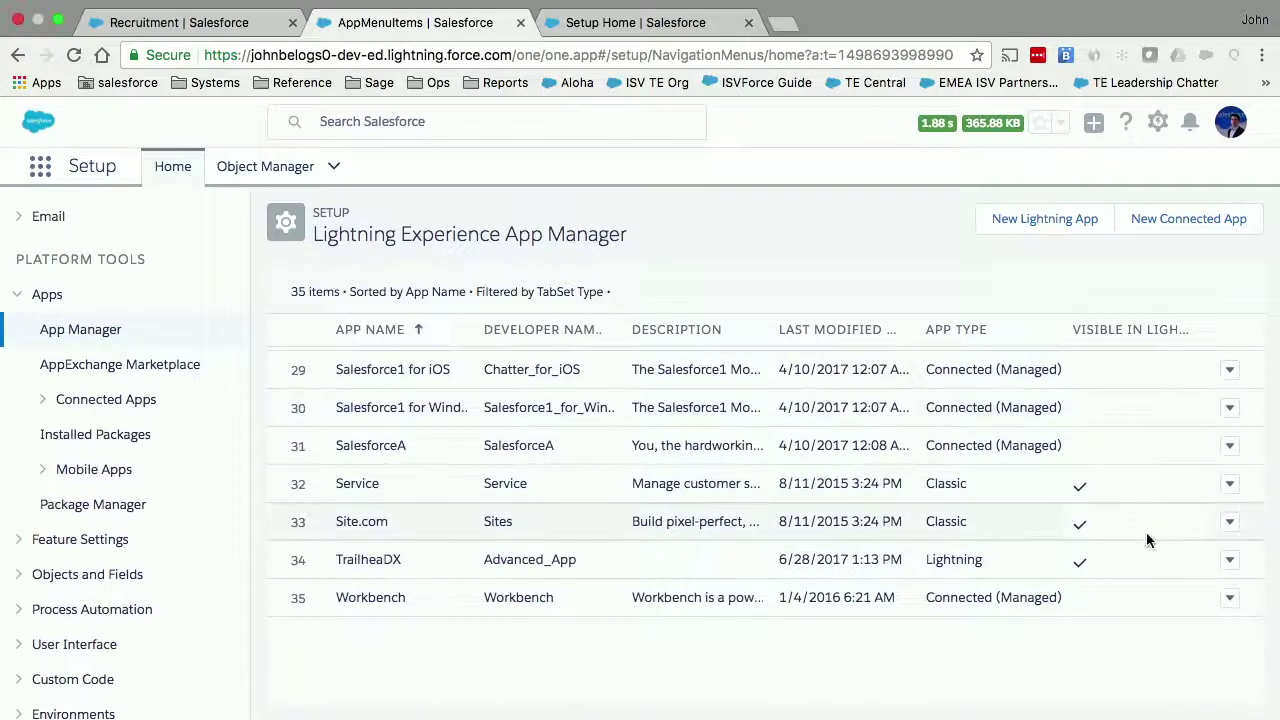
click(1229, 560)
click(1164, 599)
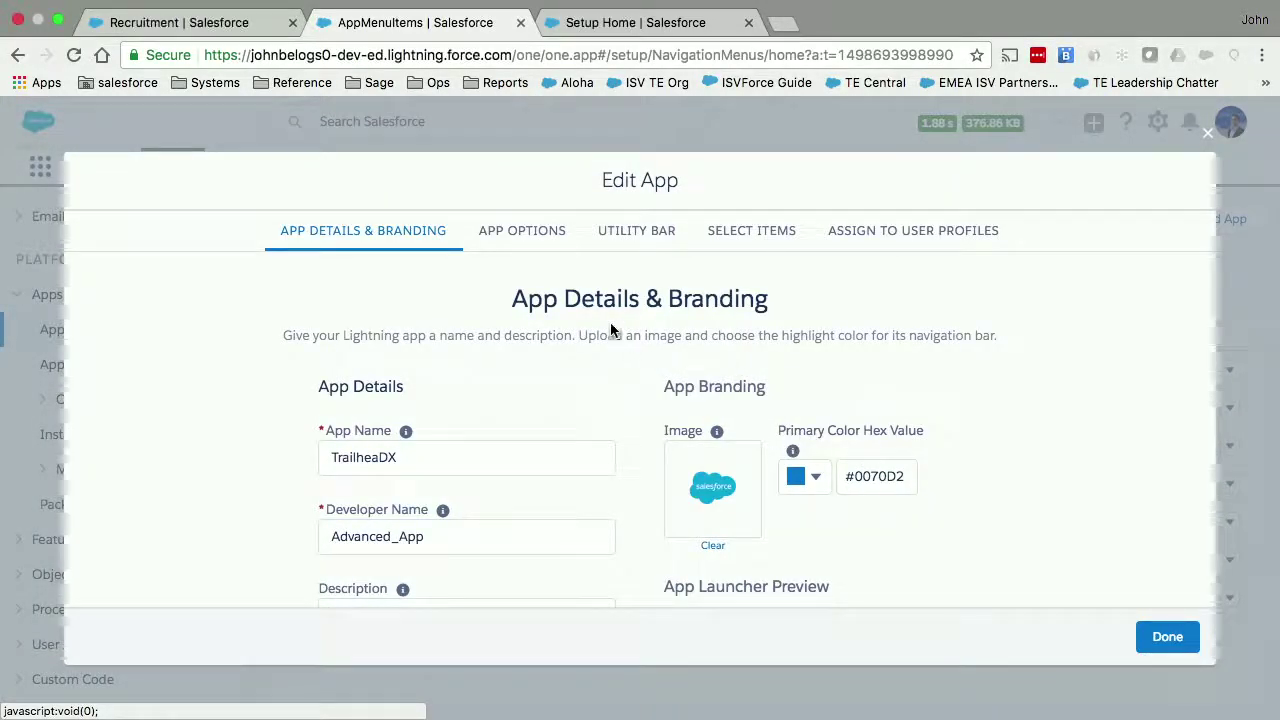
click(670, 238)
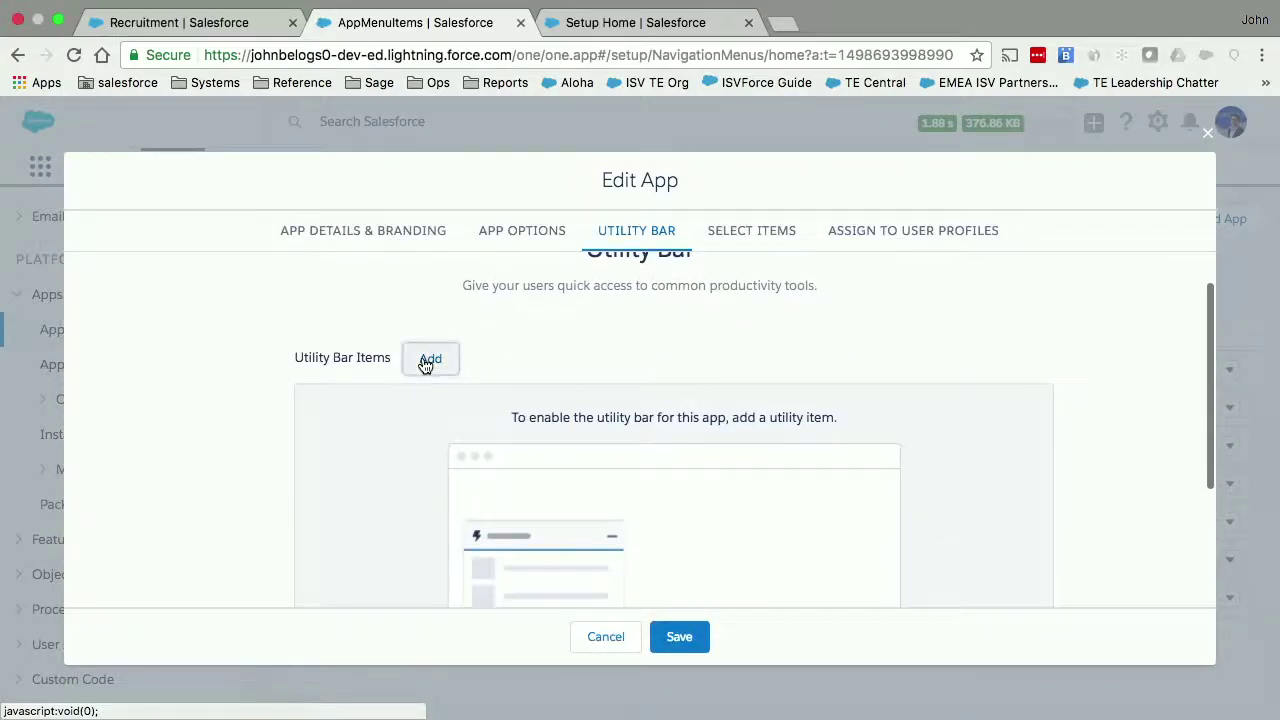
Add the custom NavAssistant component to the app's utility bar, save the app and finish editing
click(428, 360)
scroll(425, 540, down, 5)
scroll(423, 545, down, 2)
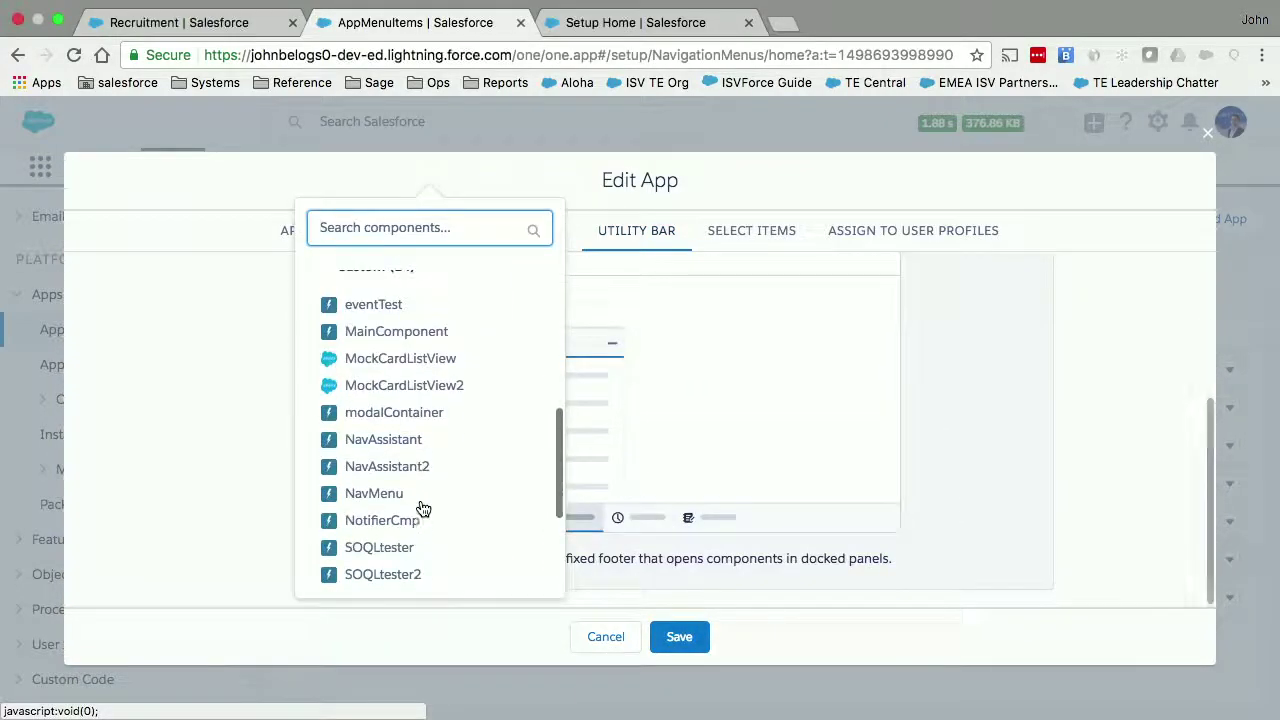
click(420, 442)
click(695, 639)
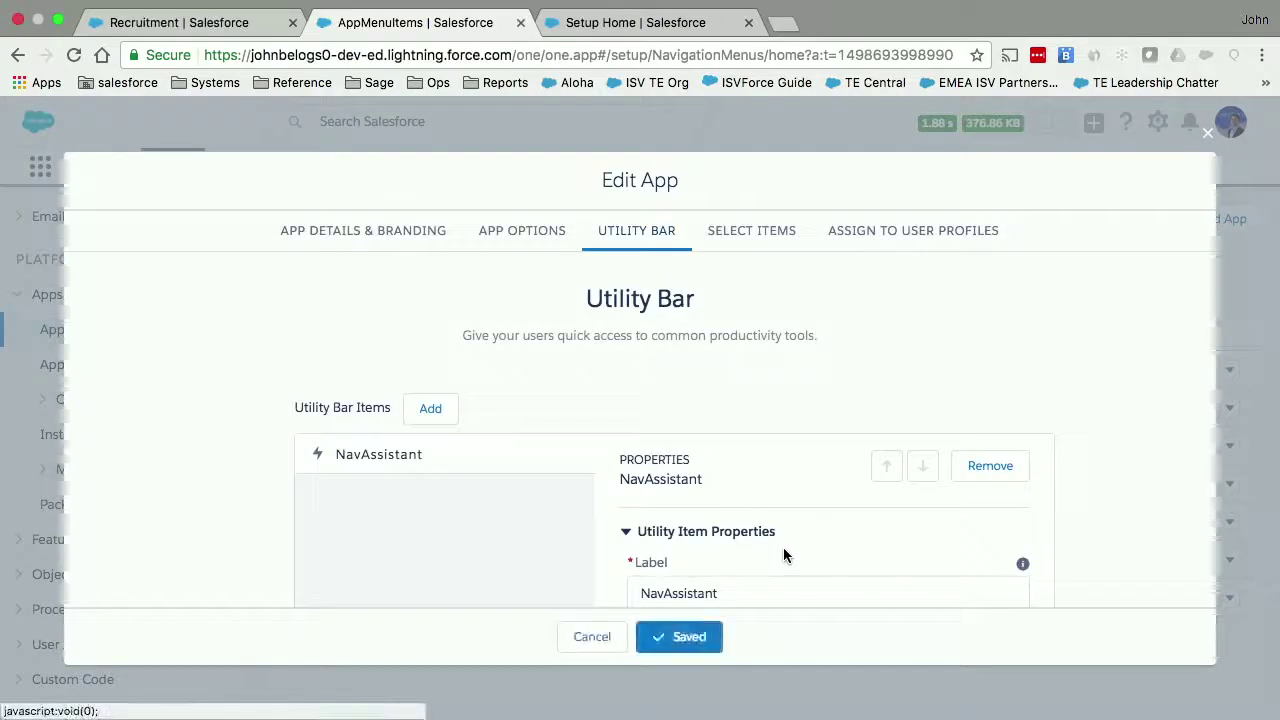
click(1162, 637)
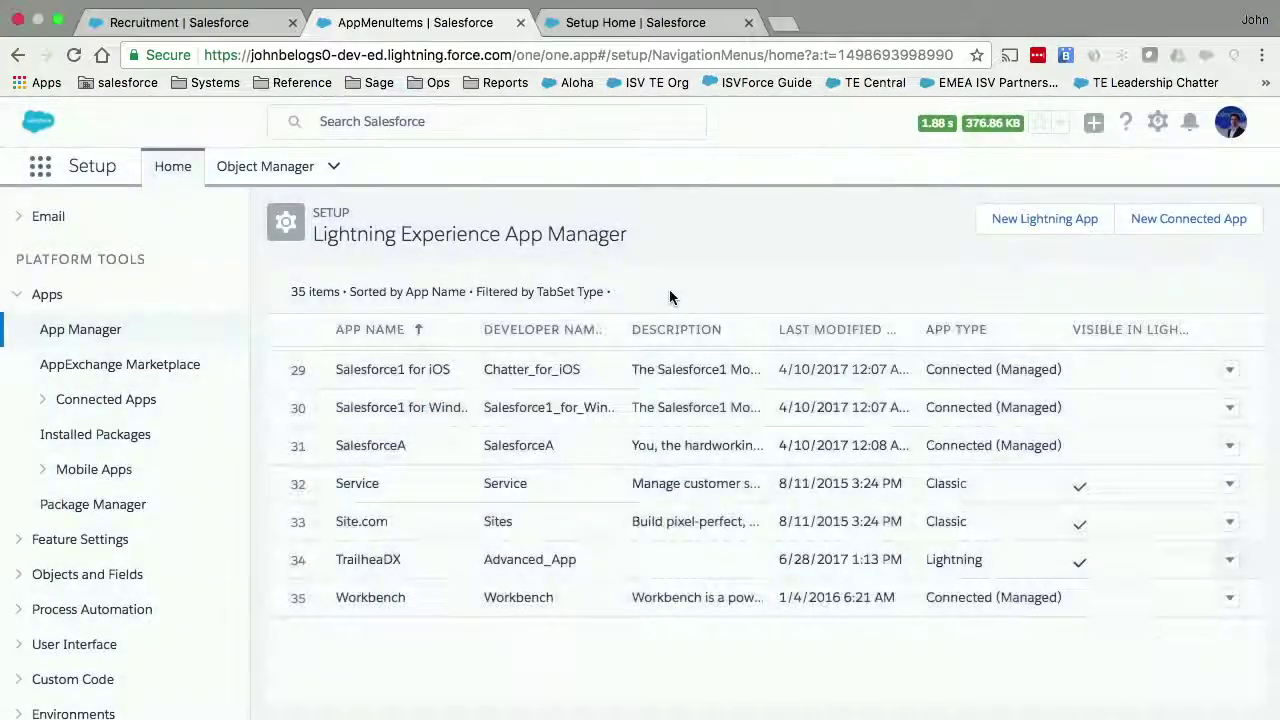
Reload the Recruitment page and open NavAssistant from its utility bar
click(190, 22)
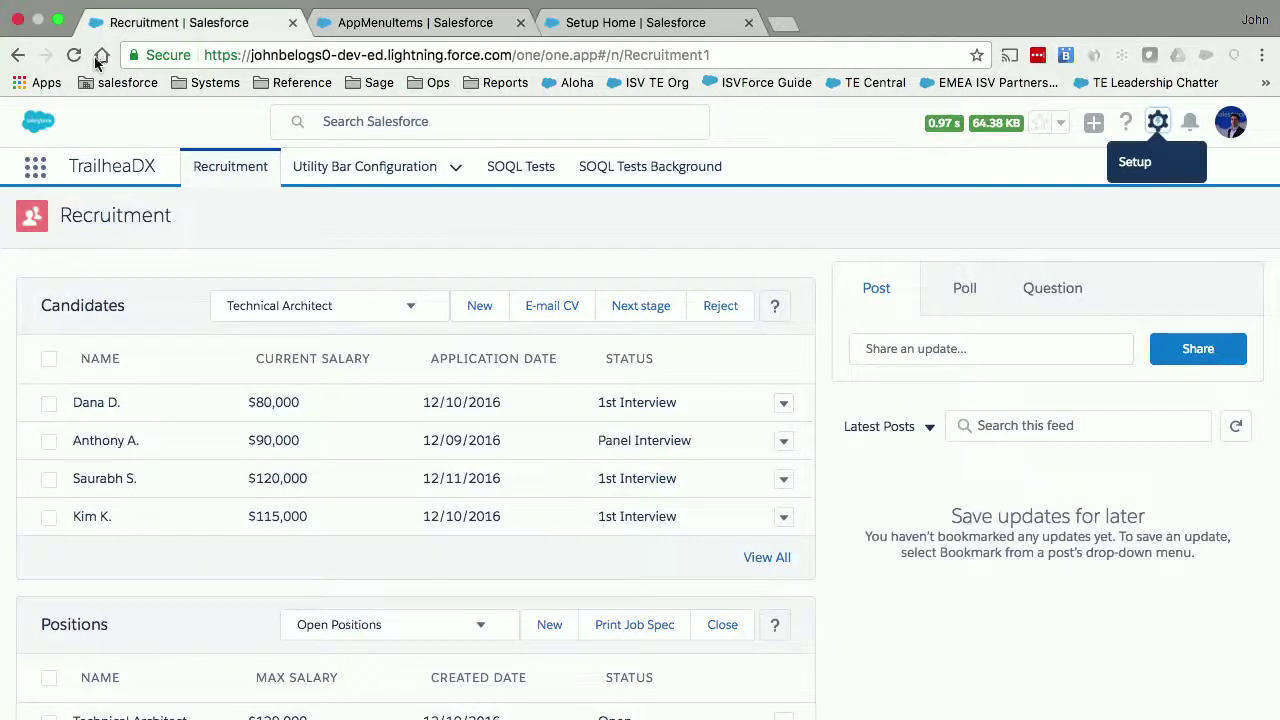
click(73, 55)
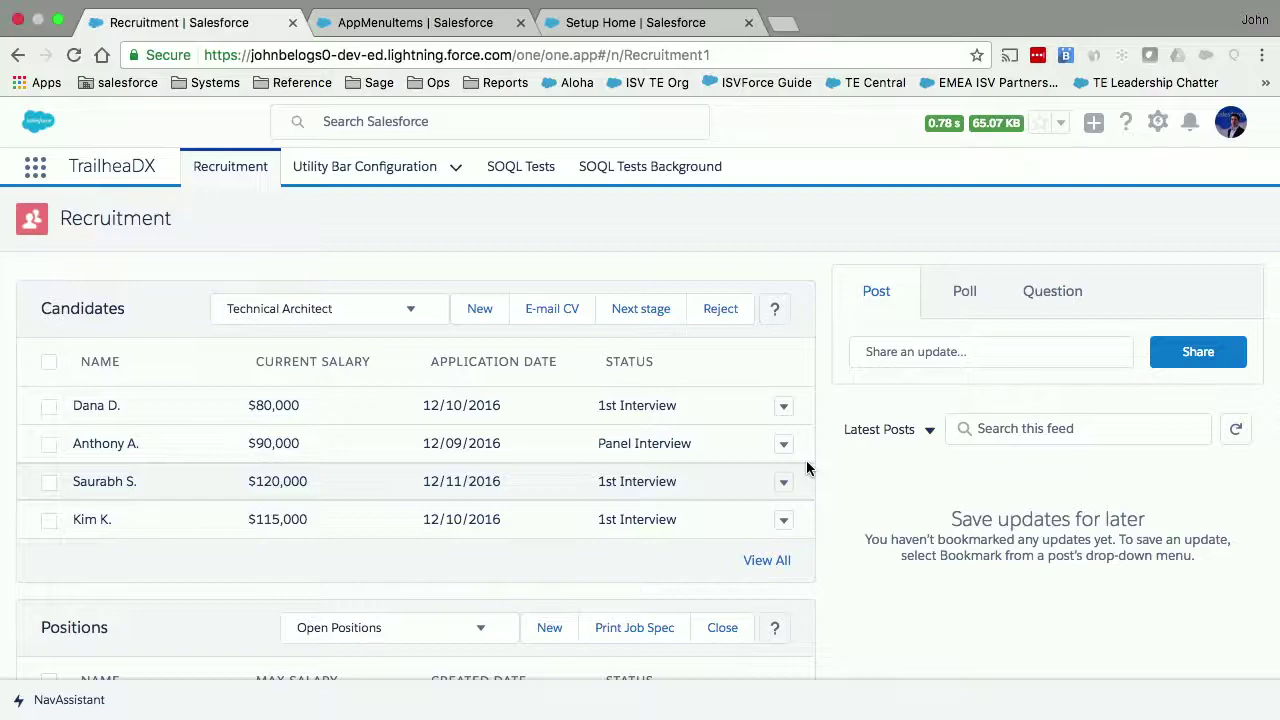
click(69, 699)
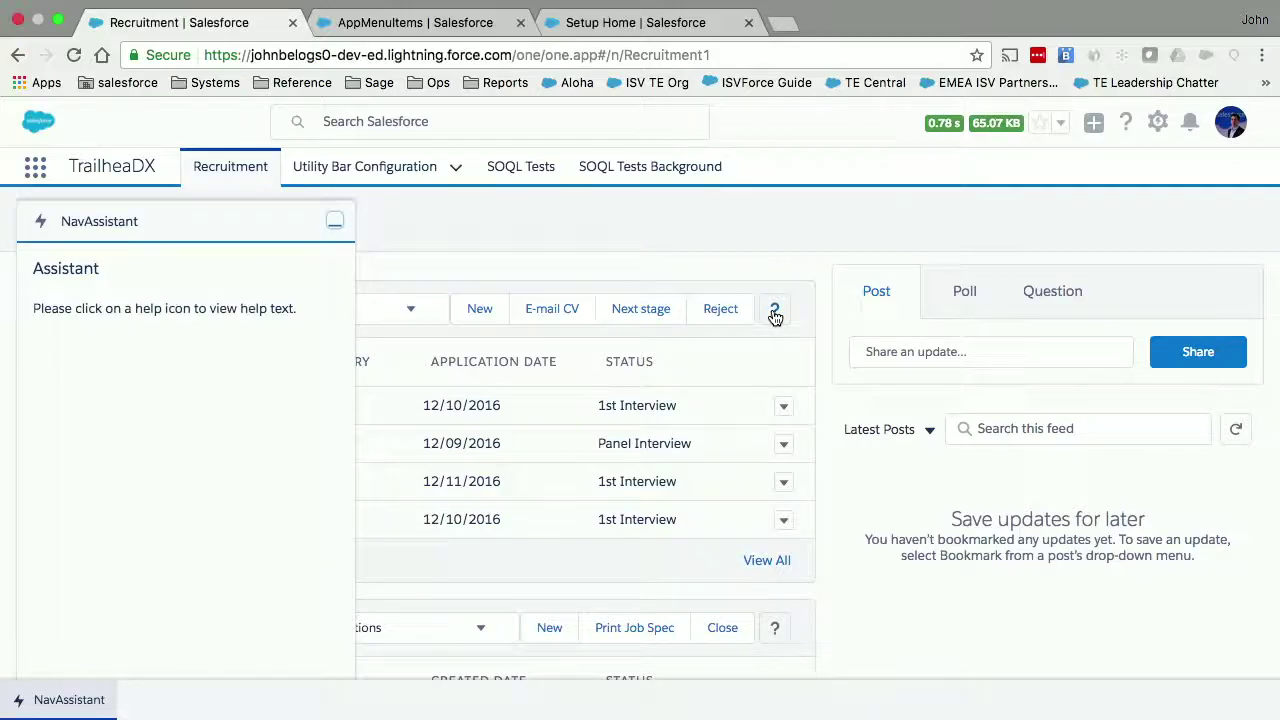
View the Candidates and Positions help texts in NavAssistant, switching between the two, and minimize the assistant
click(775, 314)
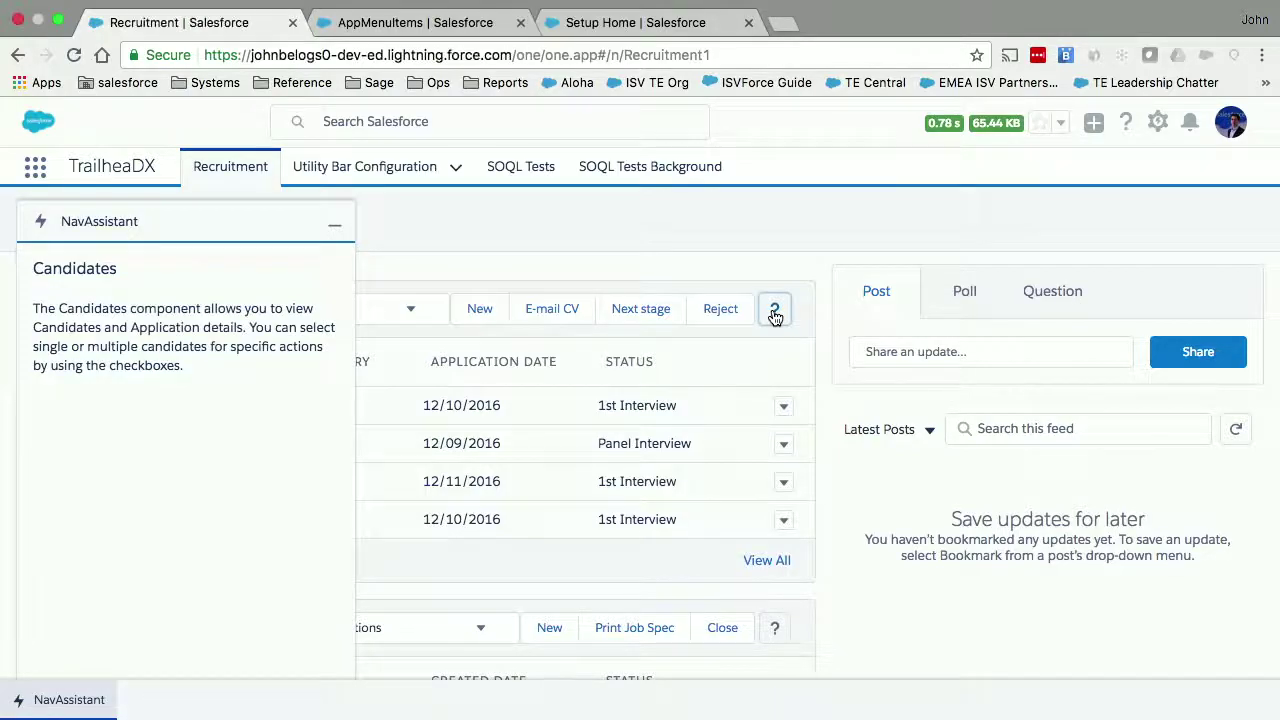
click(775, 630)
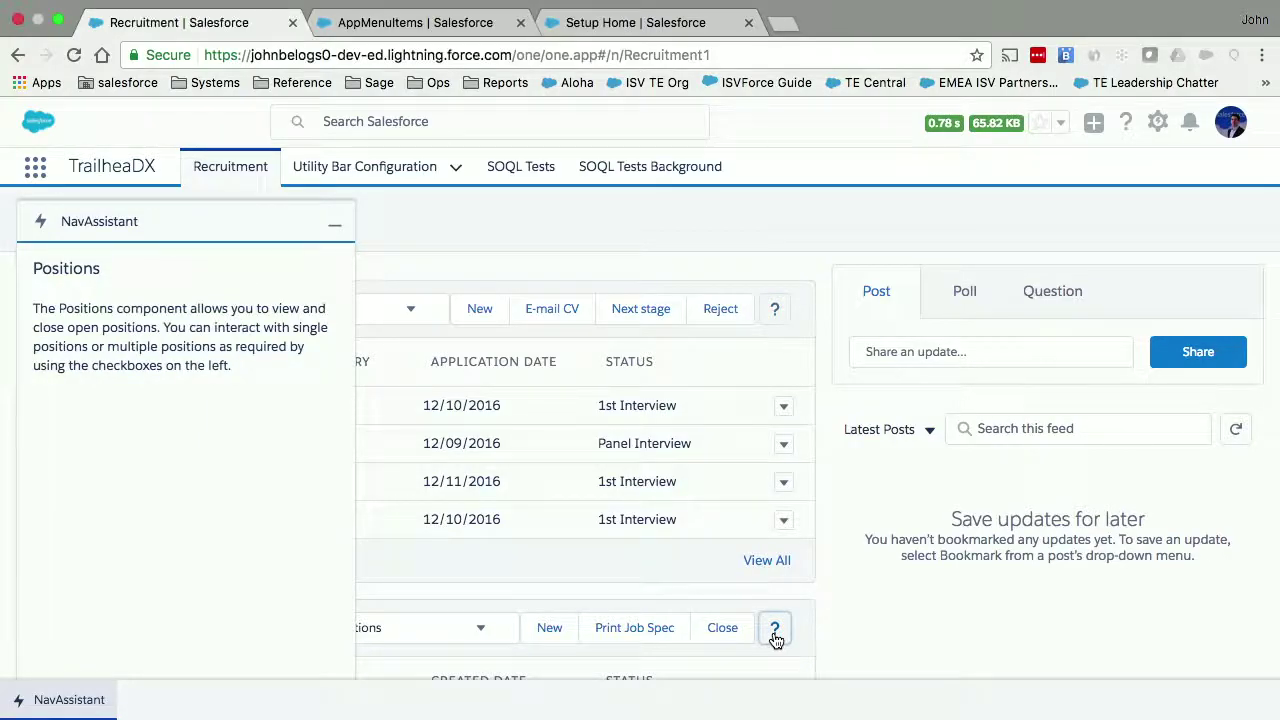
click(776, 312)
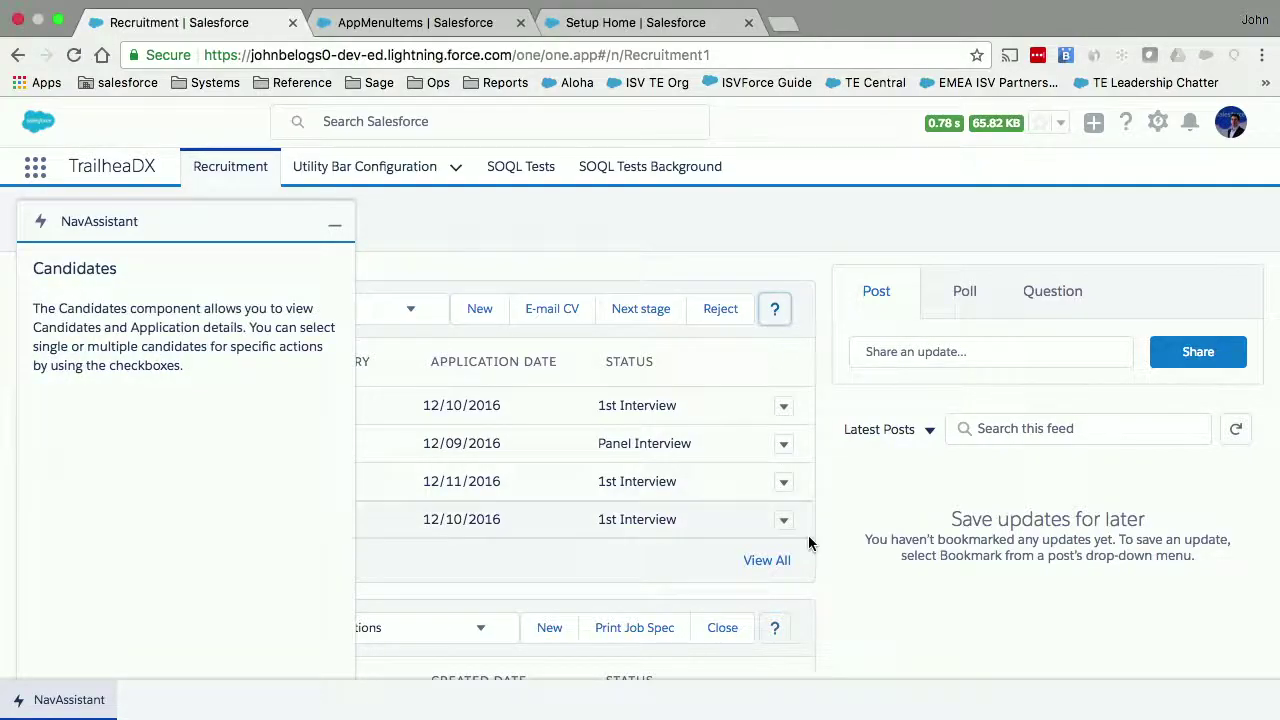
click(778, 627)
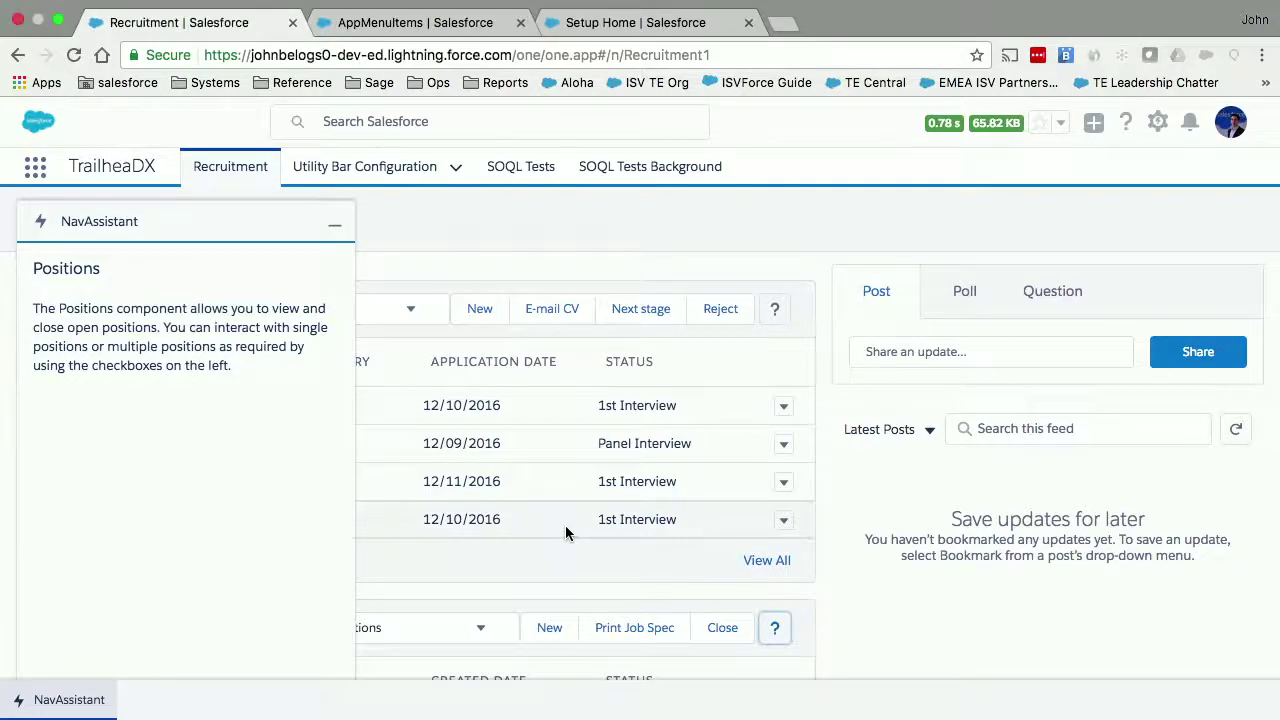
click(55, 699)
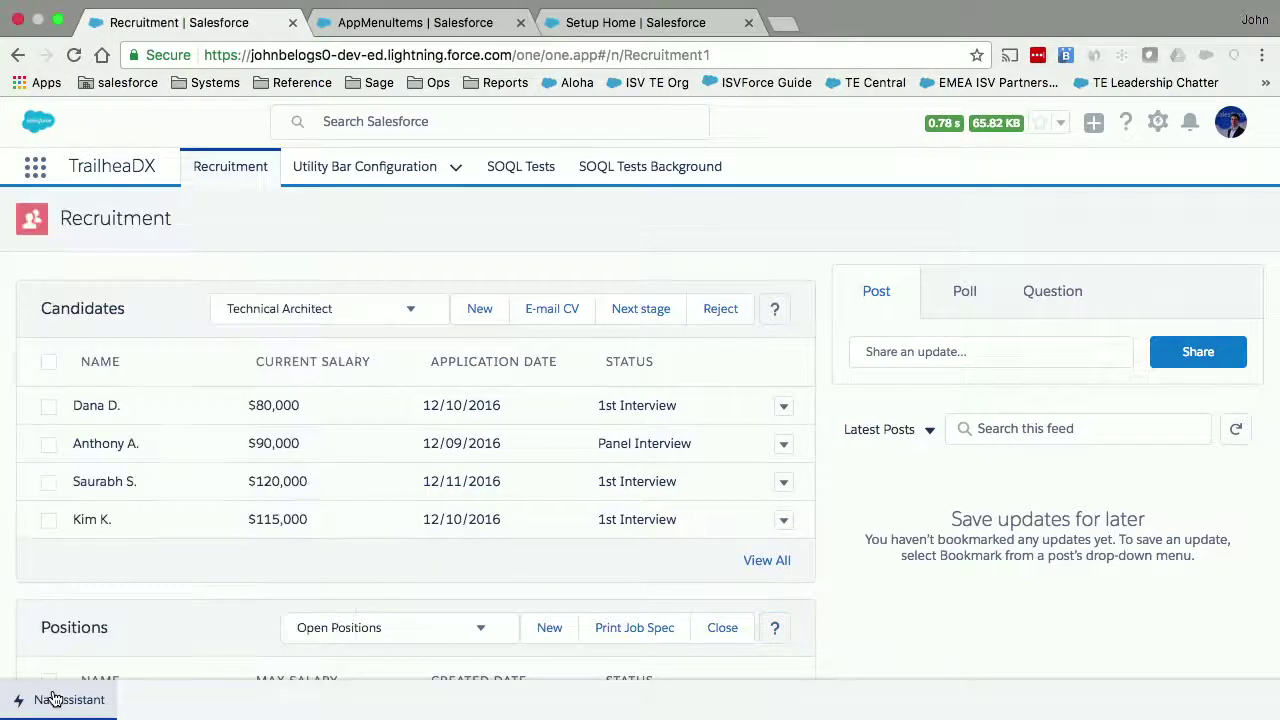
Open the Developer Console from the Recruitment page
click(1157, 130)
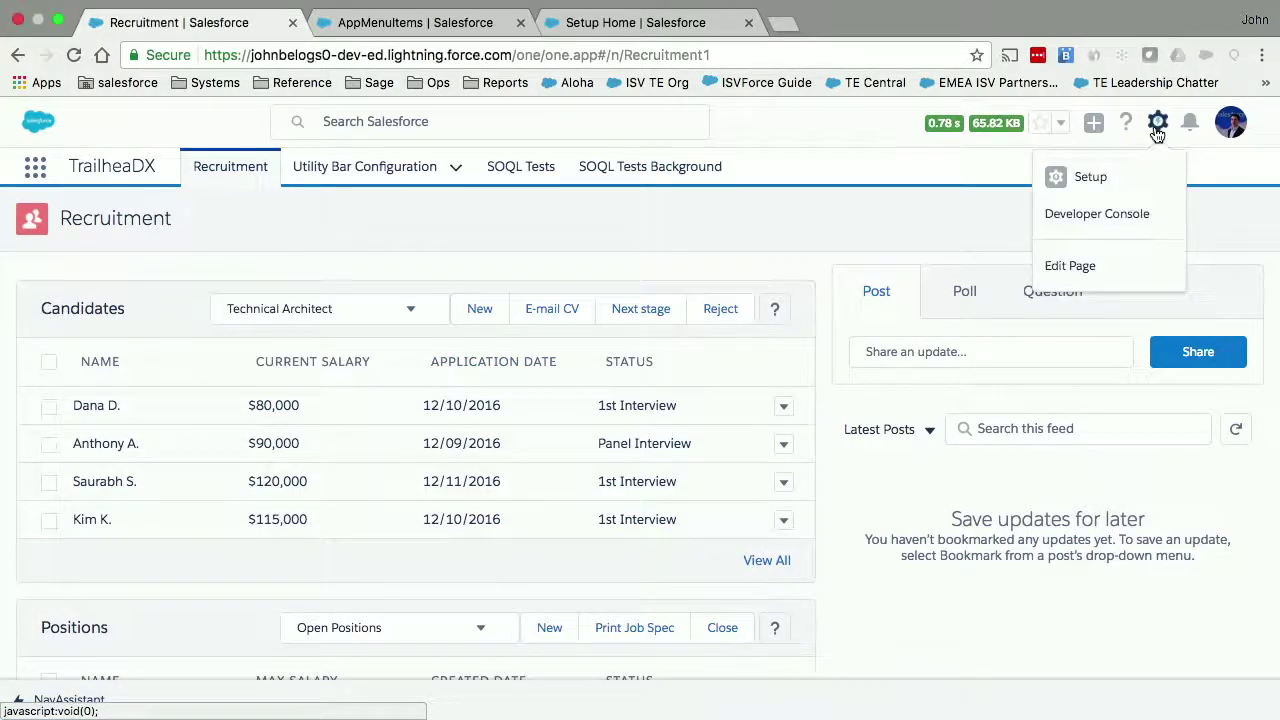
click(1101, 210)
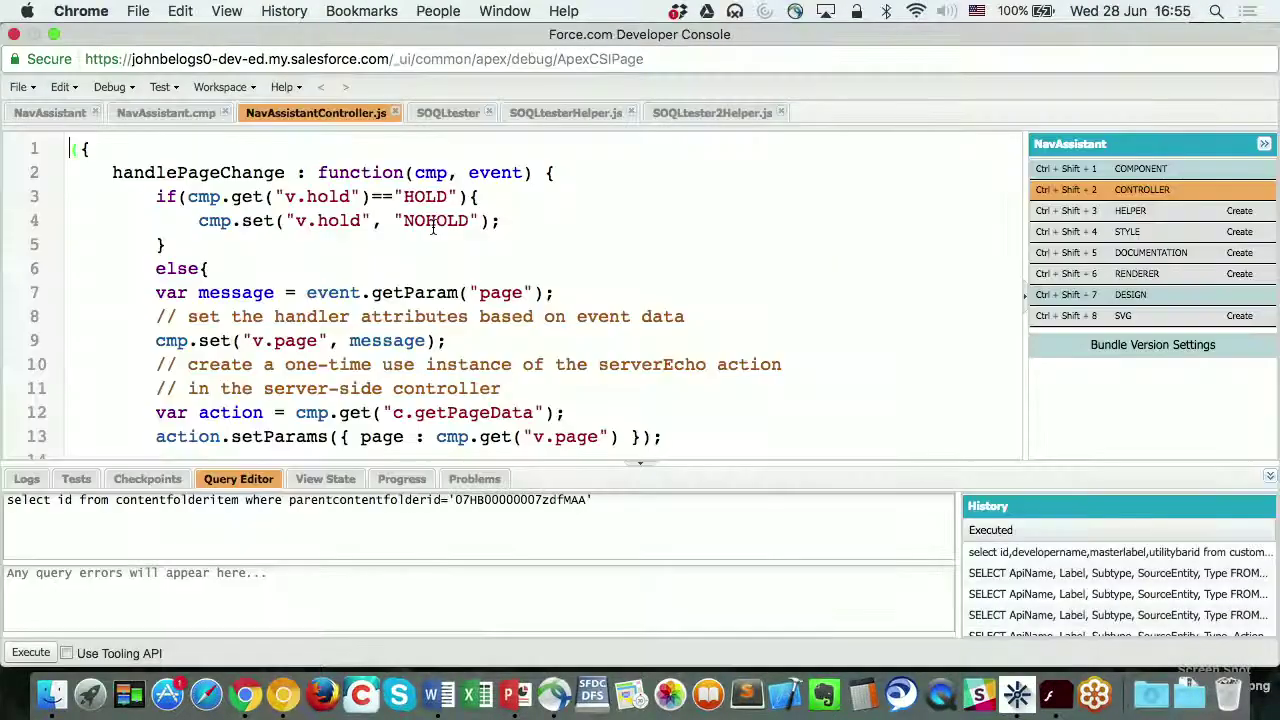
Review the NavAssistantController.js code and highlight the action.setStorable(); line above the callback
click(160, 113)
click(288, 118)
scroll(400, 258, down, 5)
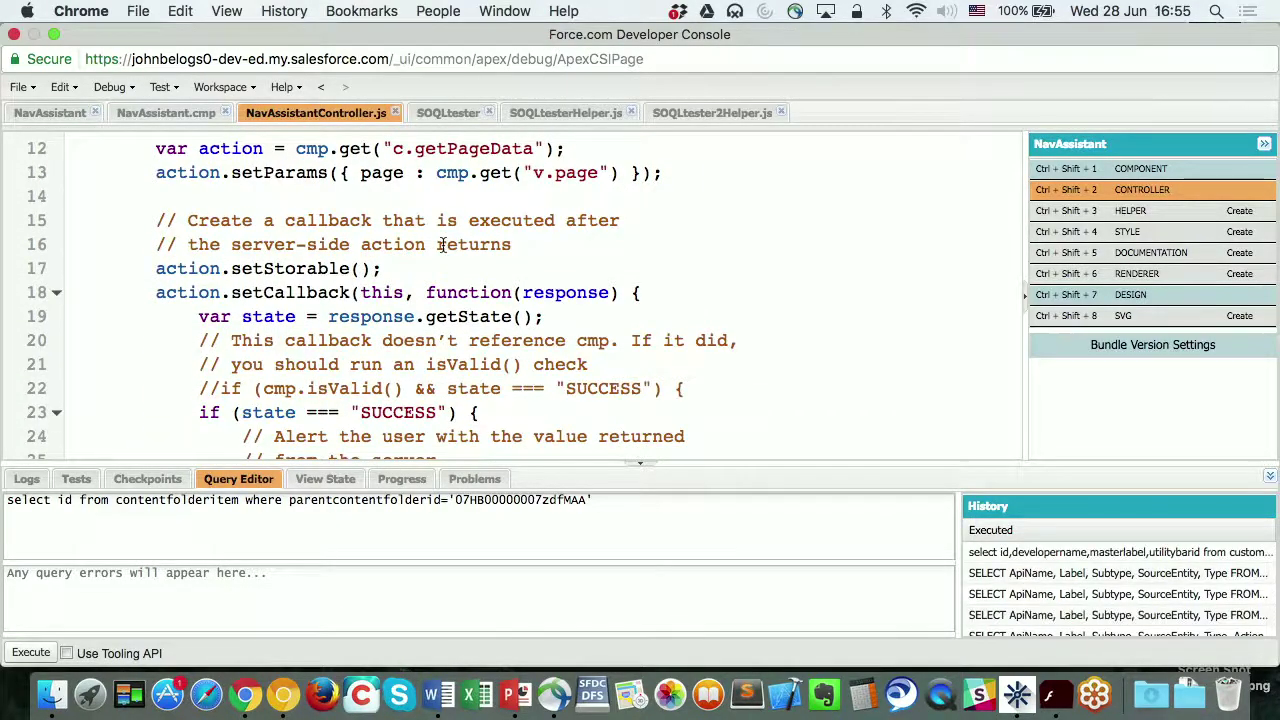
drag(384, 268, 157, 268)
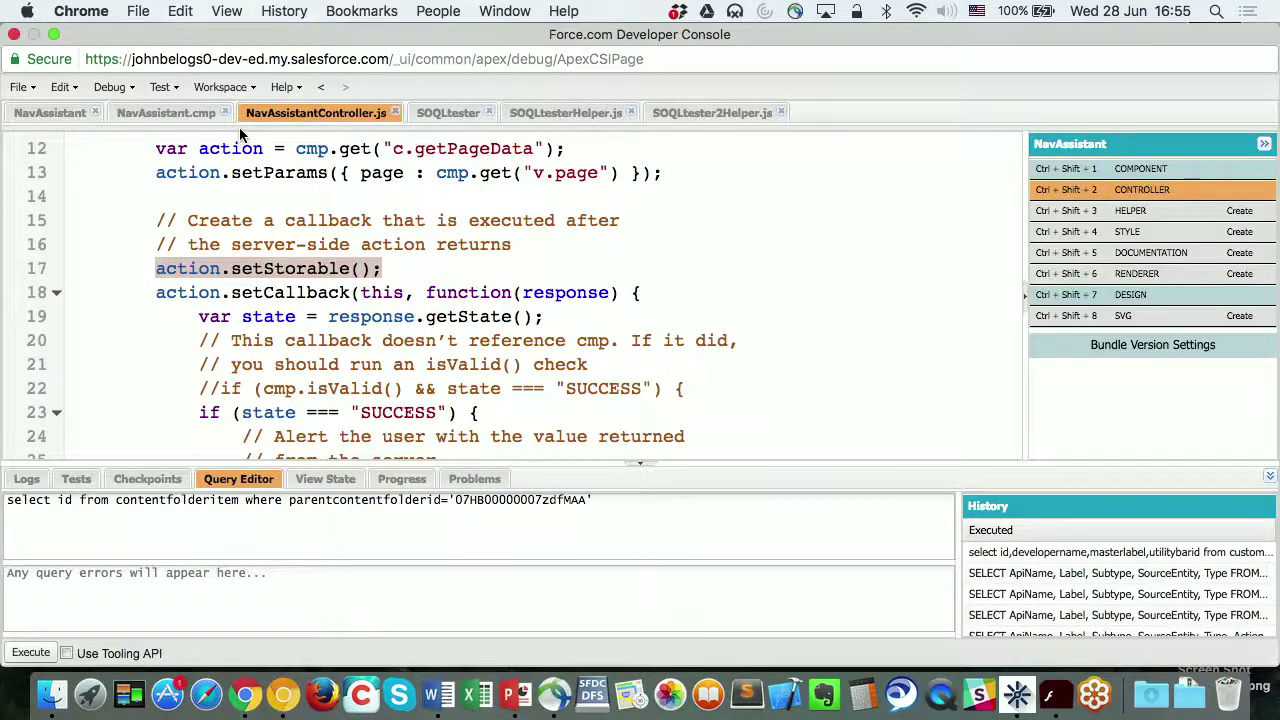
Switch back to the Recruitment window and view the SOQL Tests page, followed by the SOQL Tests Background page, to compare their query groups
drag(232, 42, 351, 66)
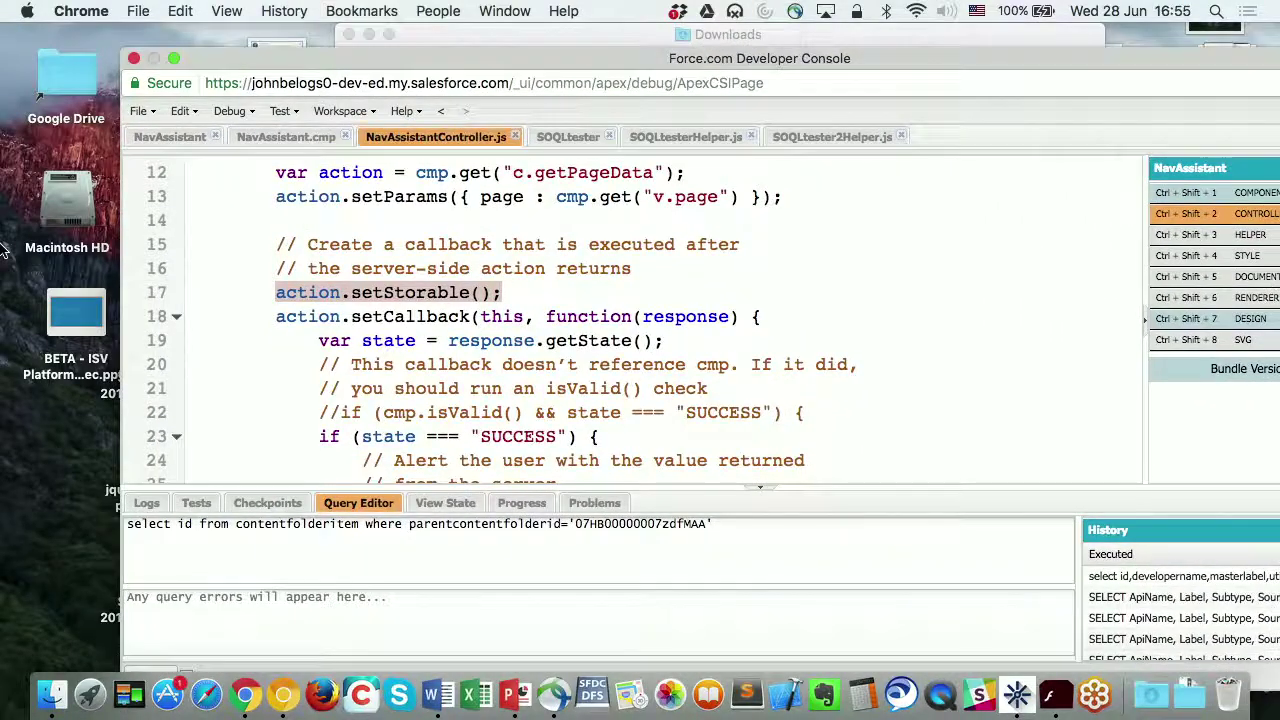
right_click(243, 700)
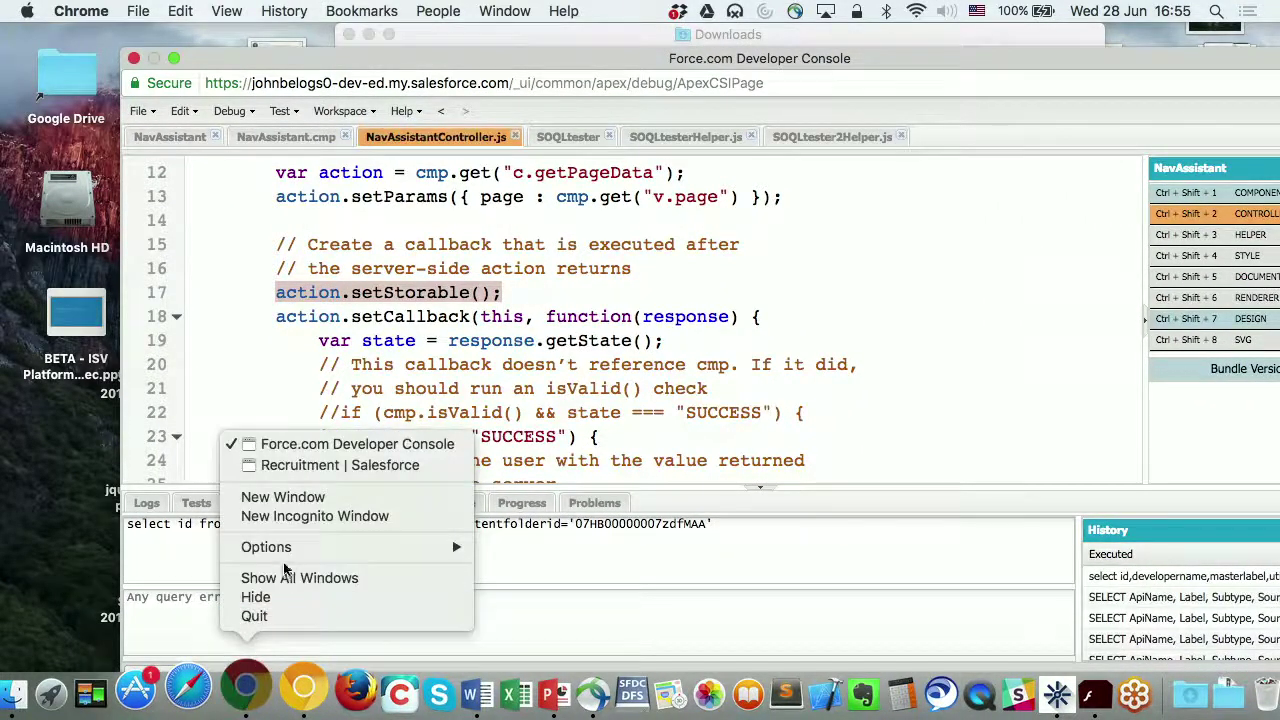
click(335, 465)
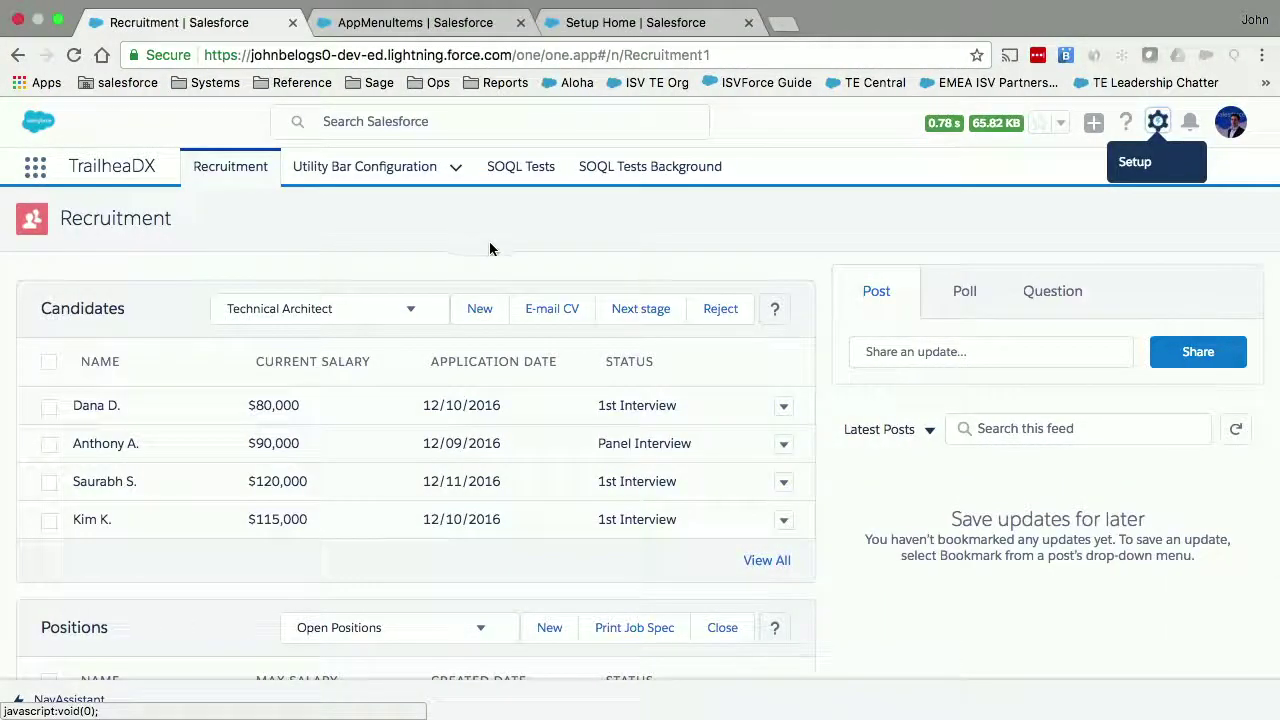
click(521, 168)
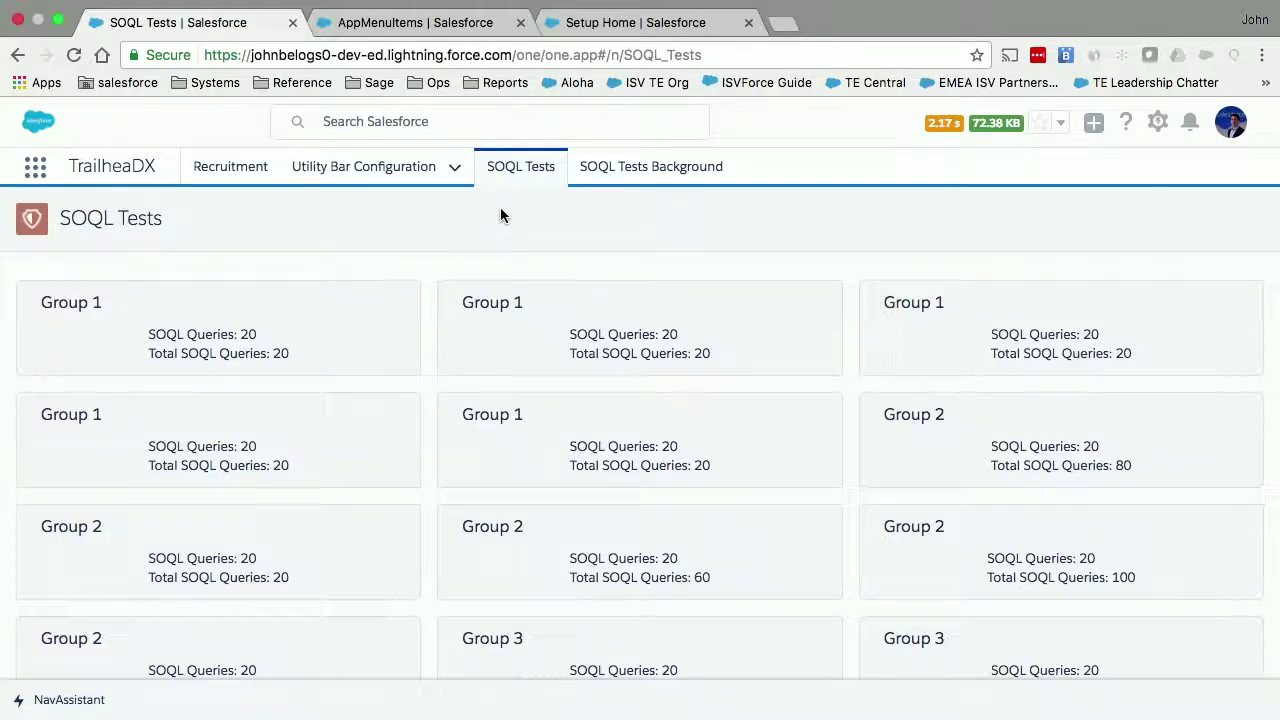
click(627, 176)
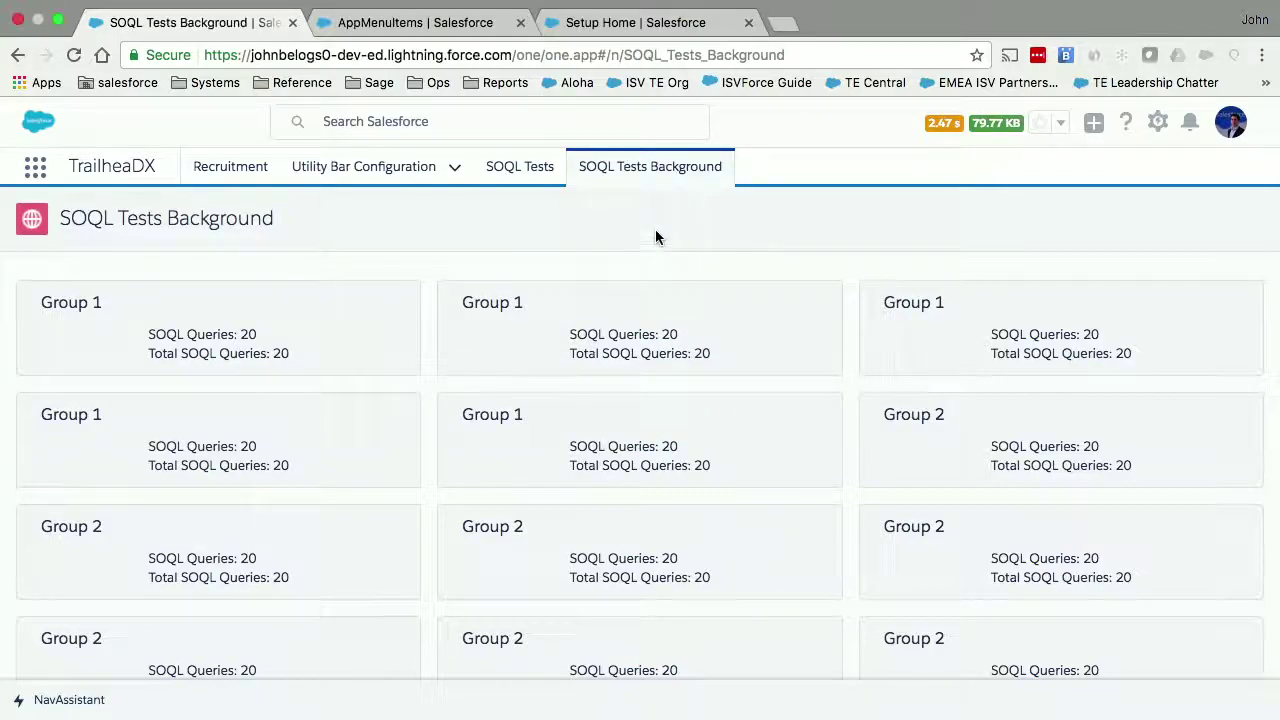
Open the Developer Console again and examine the callToServer function in SOQLtesterHelper.js
click(1159, 124)
click(1102, 216)
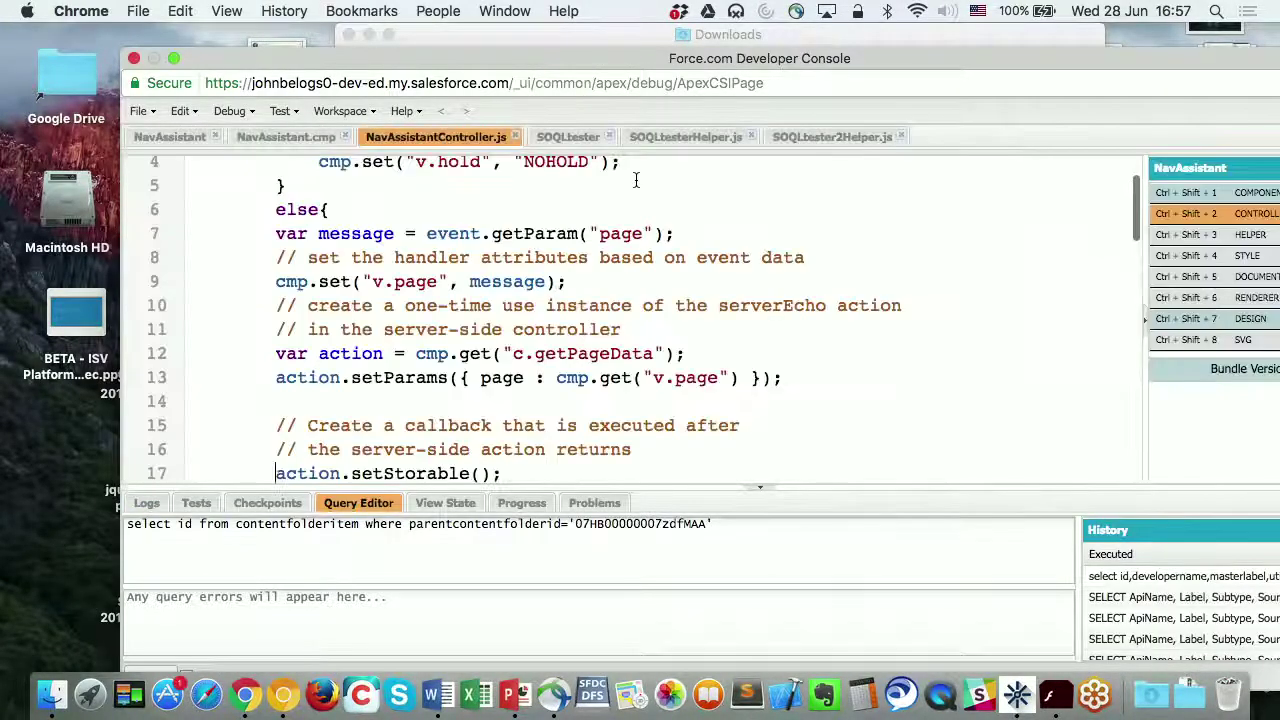
click(683, 137)
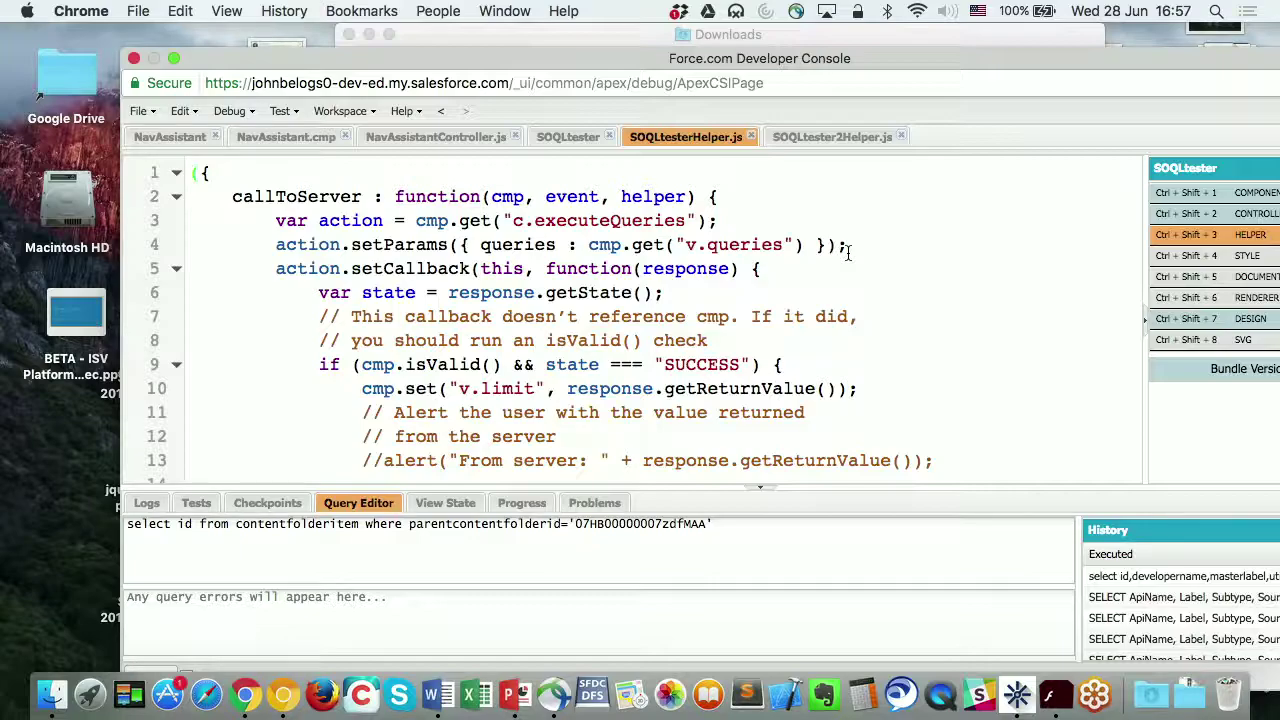
scroll(848, 253, down, 1)
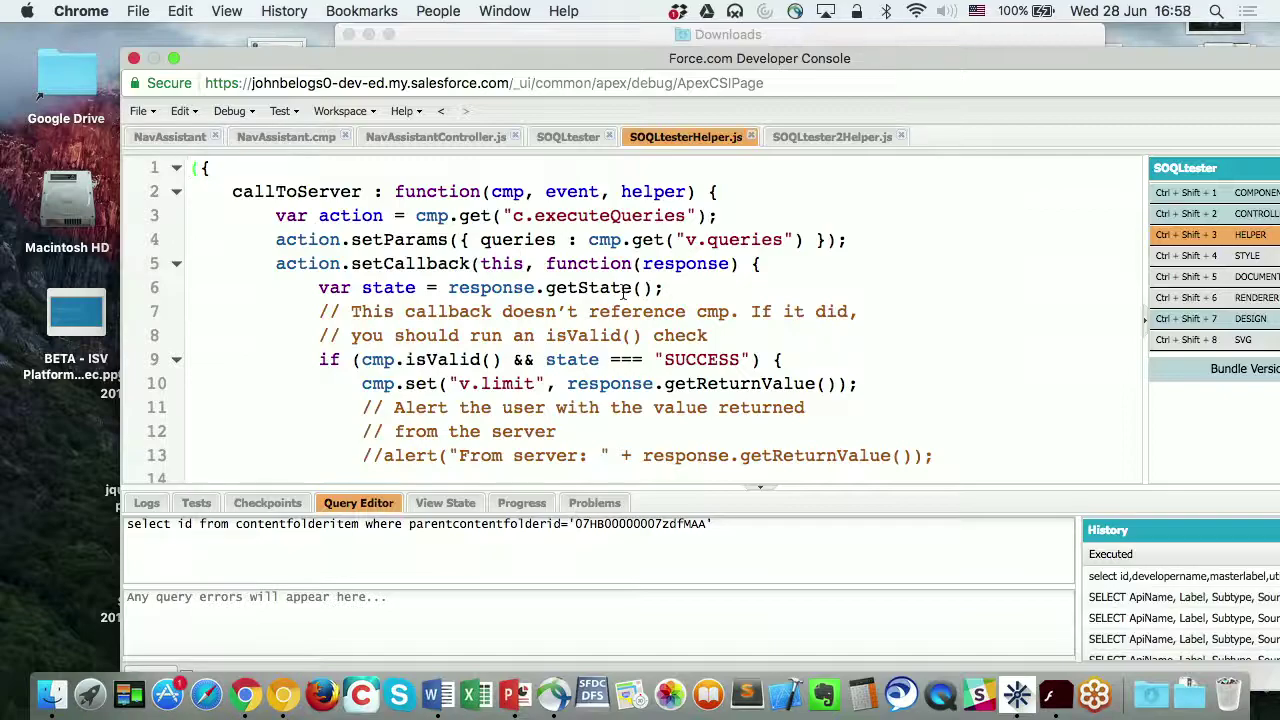
Highlight the action.setBackground(); line in SOQLtester2Helper.js and return to the SOQL Tests Background page
click(822, 140)
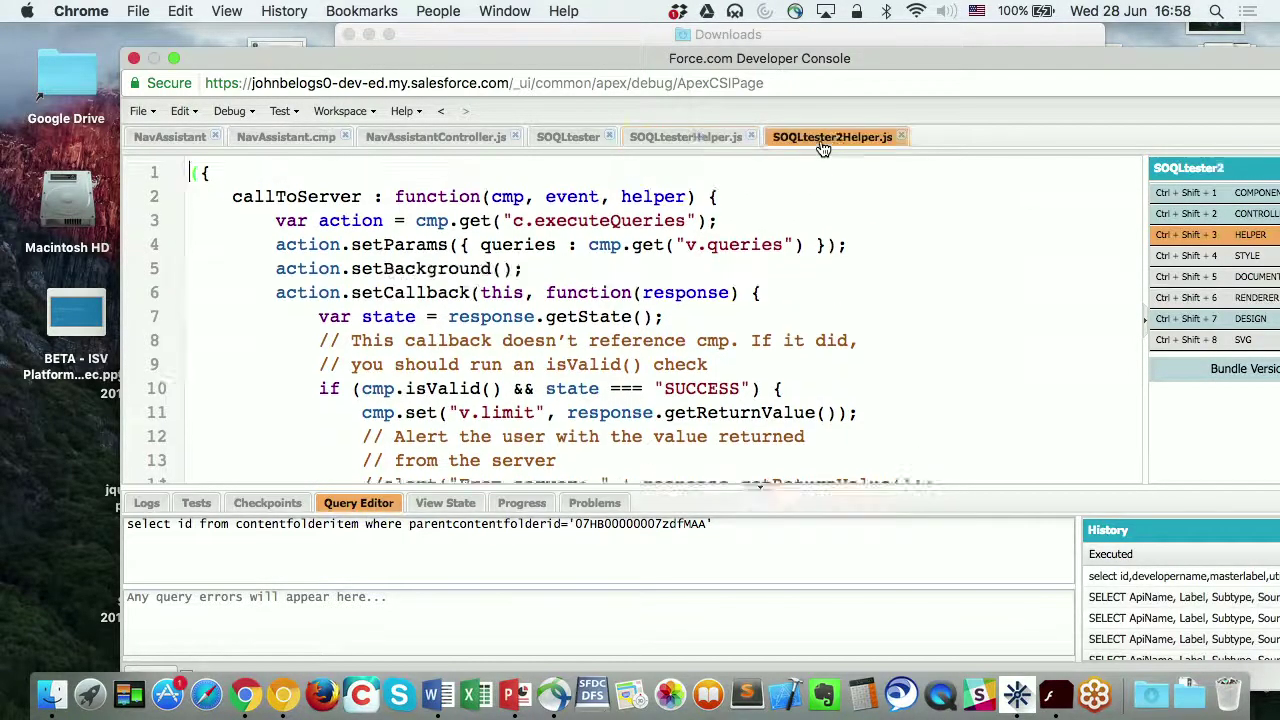
drag(530, 270, 268, 270)
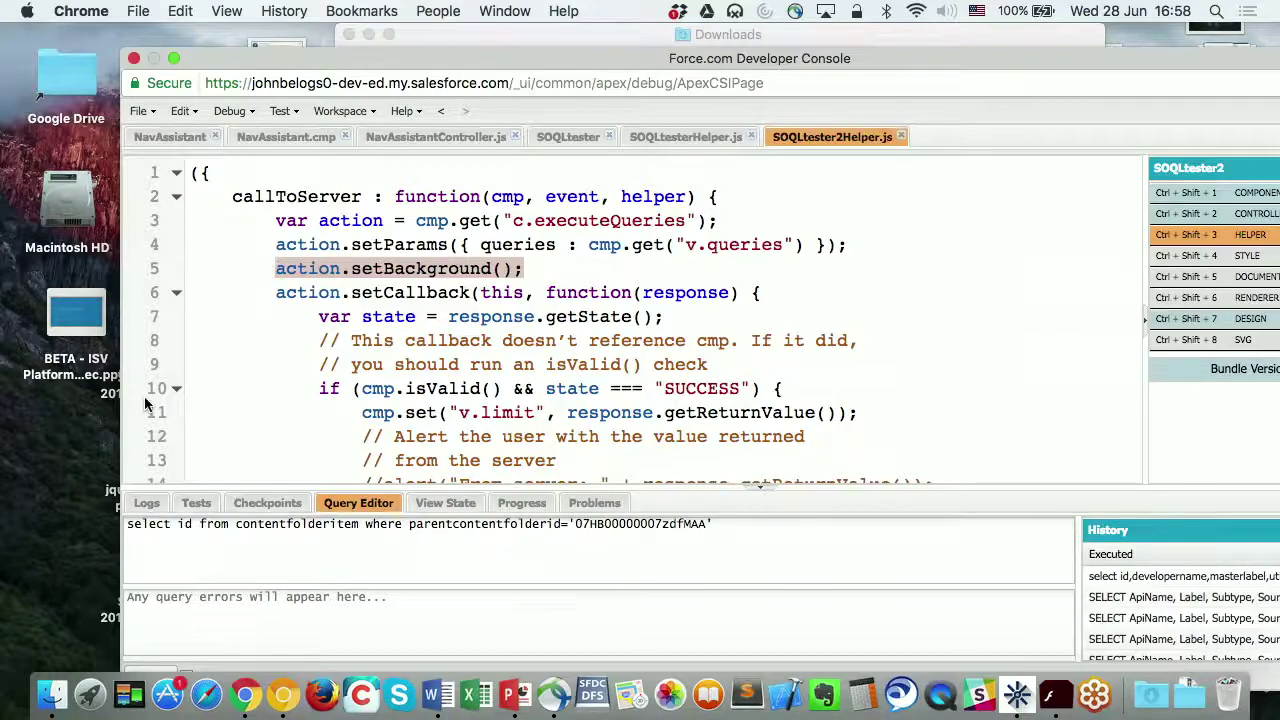
right_click(246, 700)
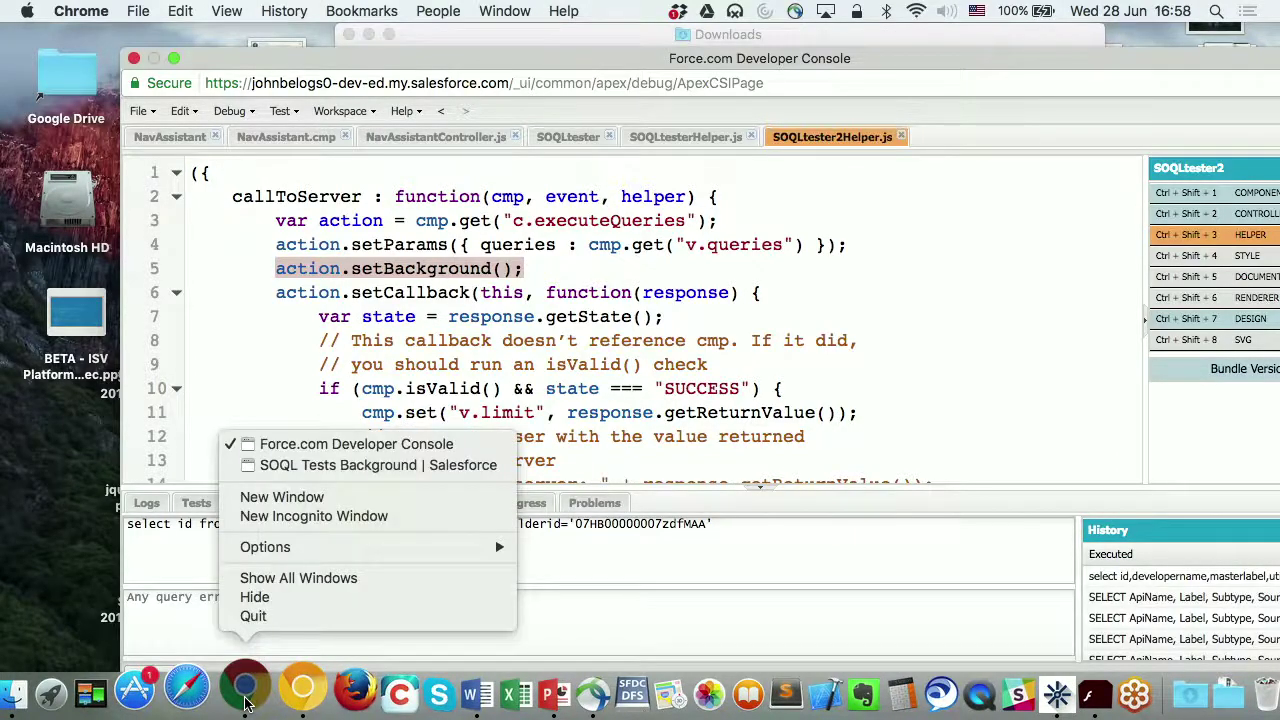
click(318, 466)
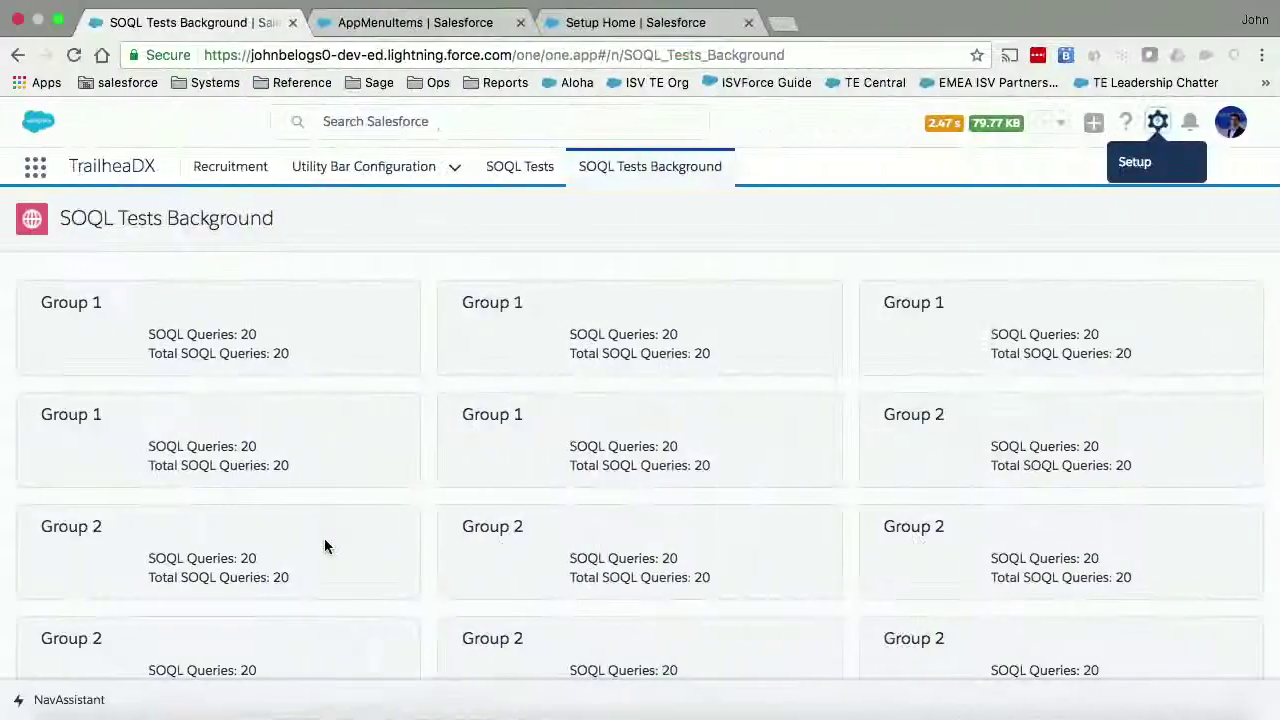